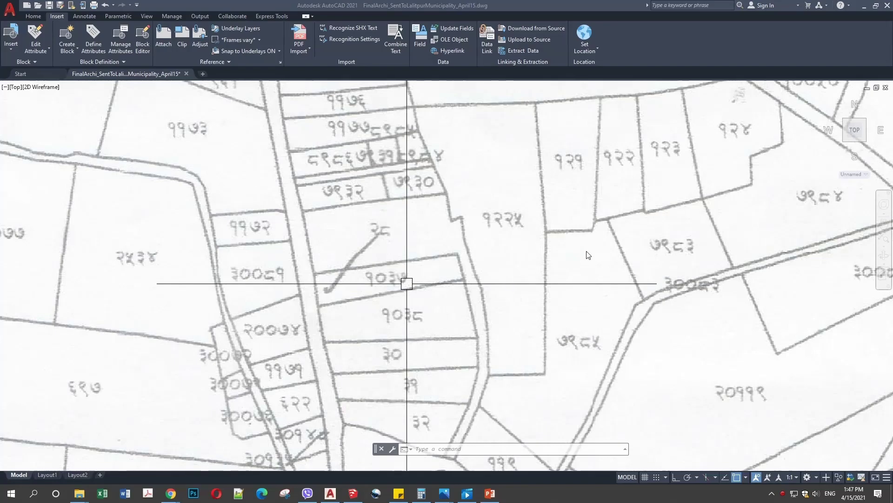
Zoom out and back in to compare the dimensioned plot outline with the whole scanned map sheet.
scroll(321, 281, down, 5)
scroll(603, 192, up, 3)
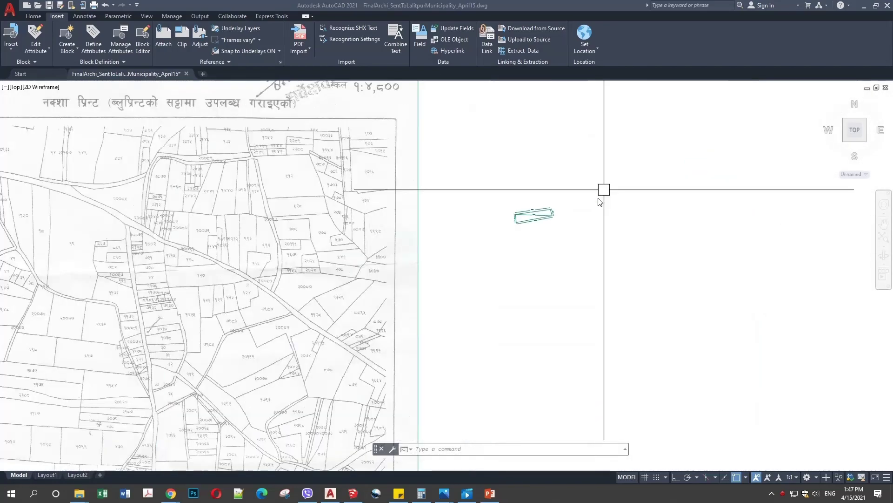
scroll(550, 210, up, 3)
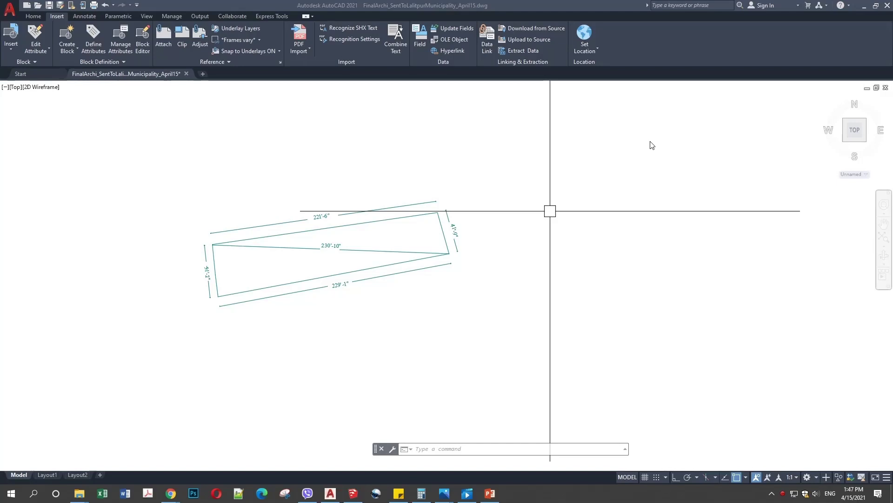
click(649, 142)
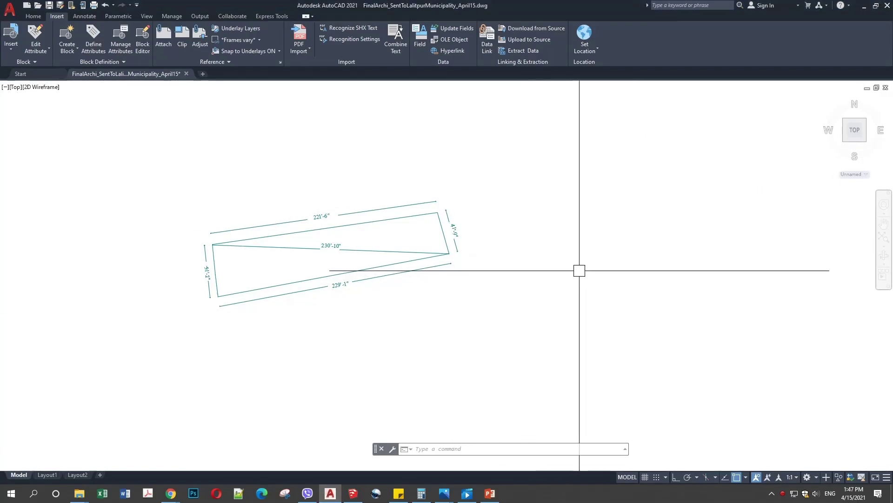
scroll(585, 258, down, 5)
scroll(587, 258, down, 3)
scroll(587, 259, down, 3)
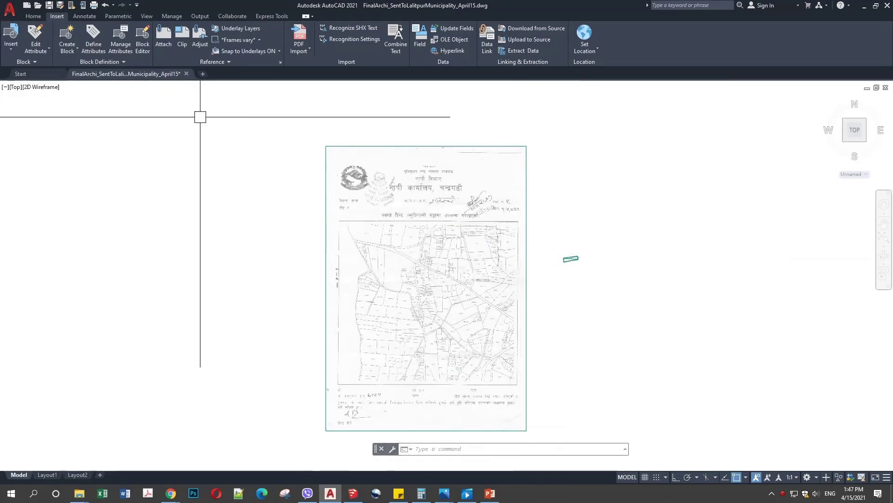
scroll(412, 225, down, 3)
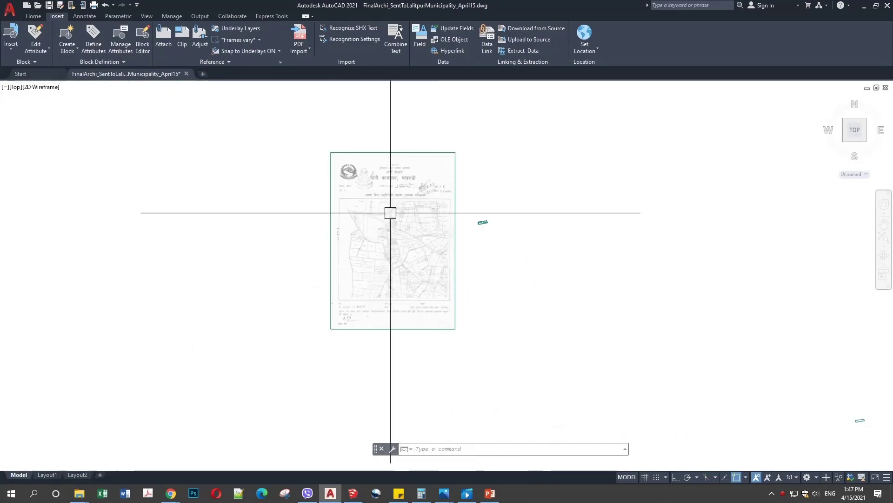
scroll(400, 204, up, 2)
scroll(553, 186, up, 2)
scroll(386, 161, up, 2)
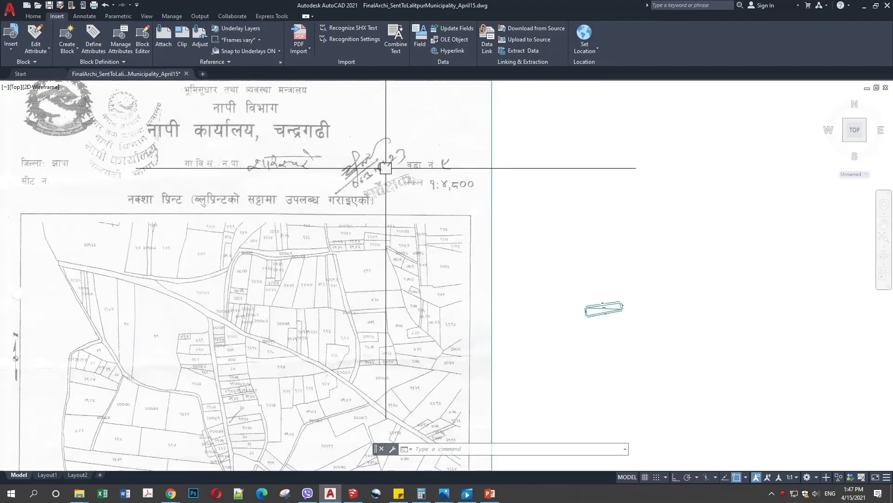
scroll(425, 176, up, 1)
scroll(425, 175, down, 2)
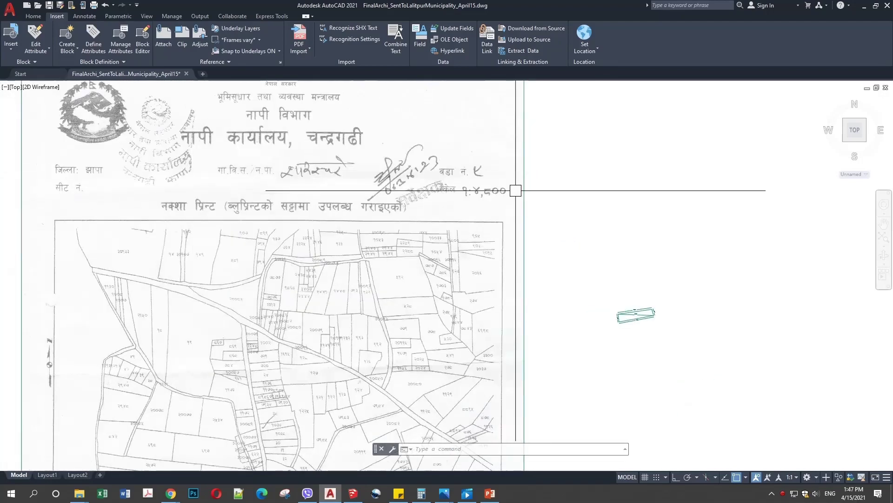
scroll(514, 189, down, 3)
scroll(447, 232, up, 3)
scroll(404, 201, up, 2)
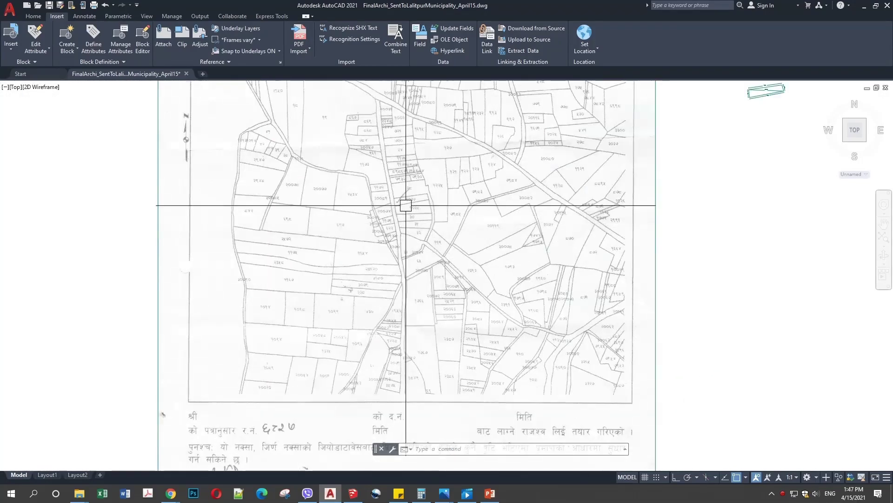
scroll(419, 205, up, 2)
scroll(445, 203, up, 1)
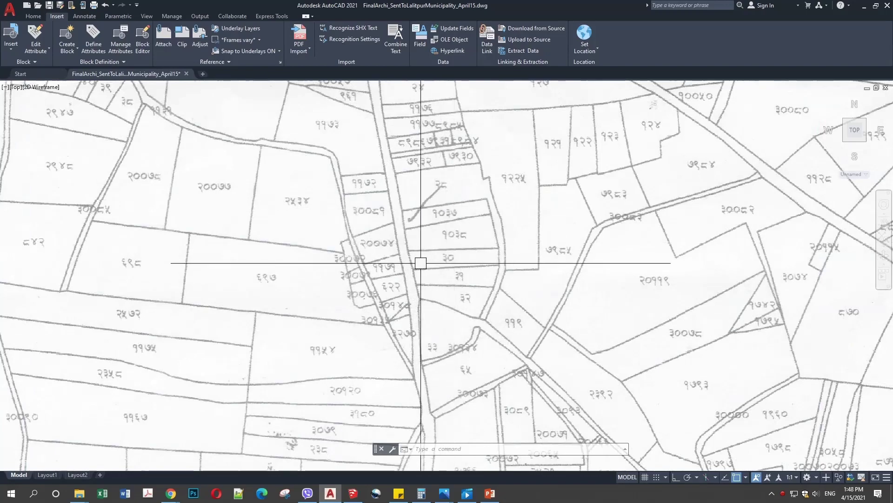
scroll(358, 287, down, 3)
scroll(460, 233, down, 2)
scroll(616, 203, up, 3)
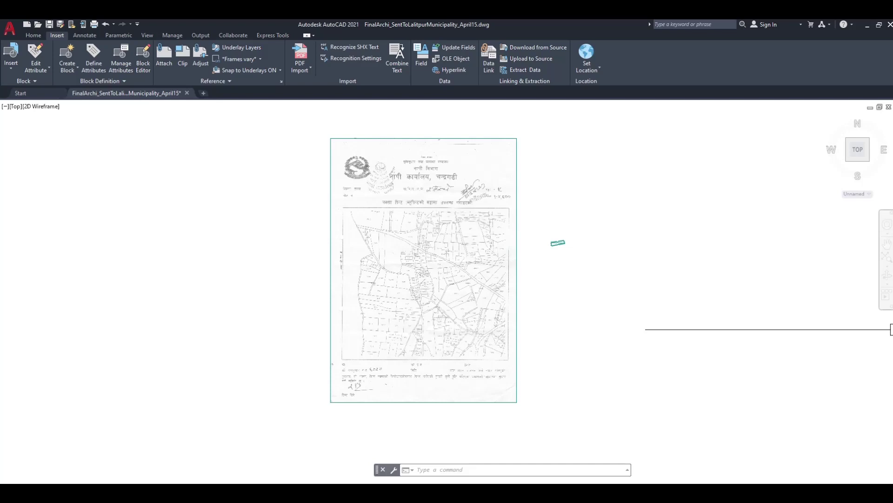
Show the desktop and refresh it.
key(super+d)
right_click(465, 191)
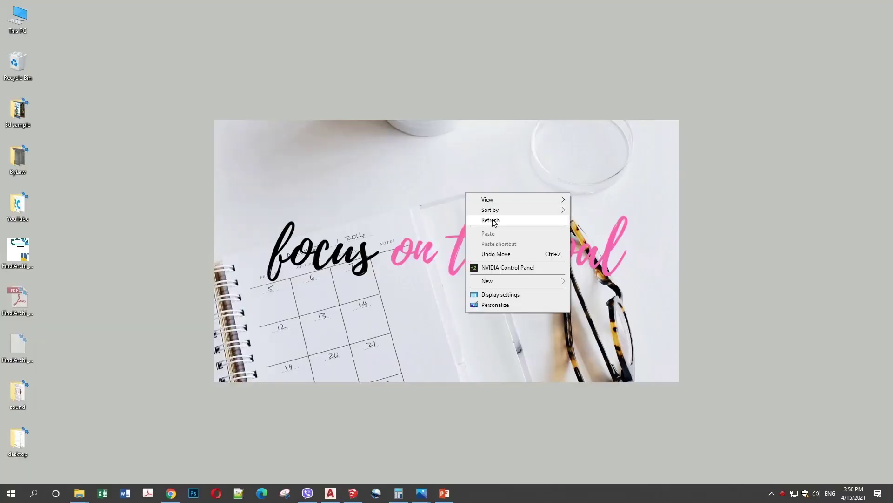
click(493, 217)
Preview email123456.jpg from Downloads in Photos to confirm it is the scanned map.
click(79, 493)
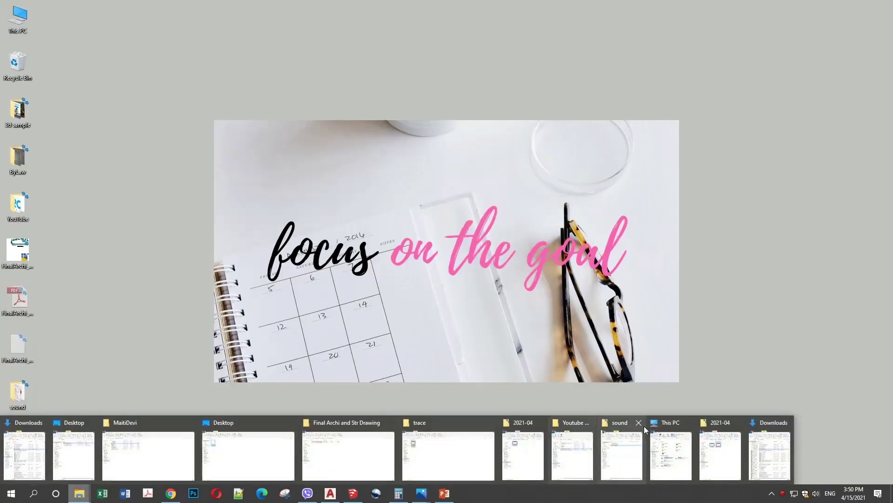
click(758, 444)
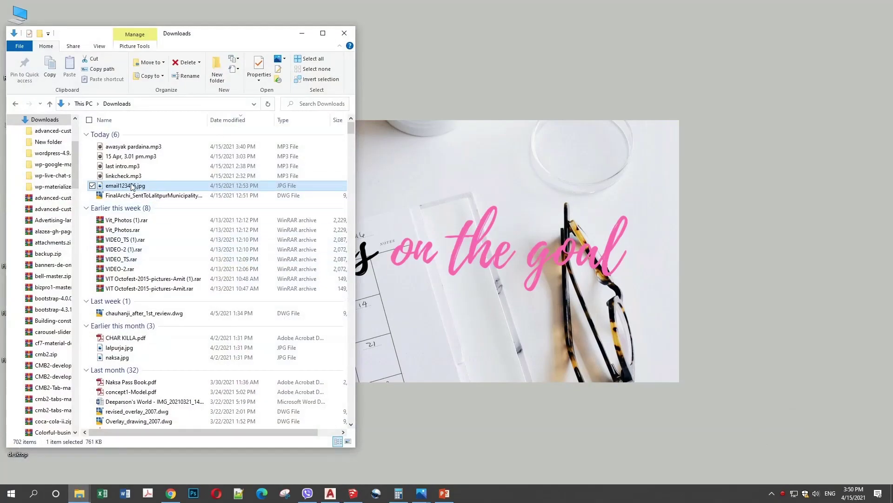
double_click(130, 186)
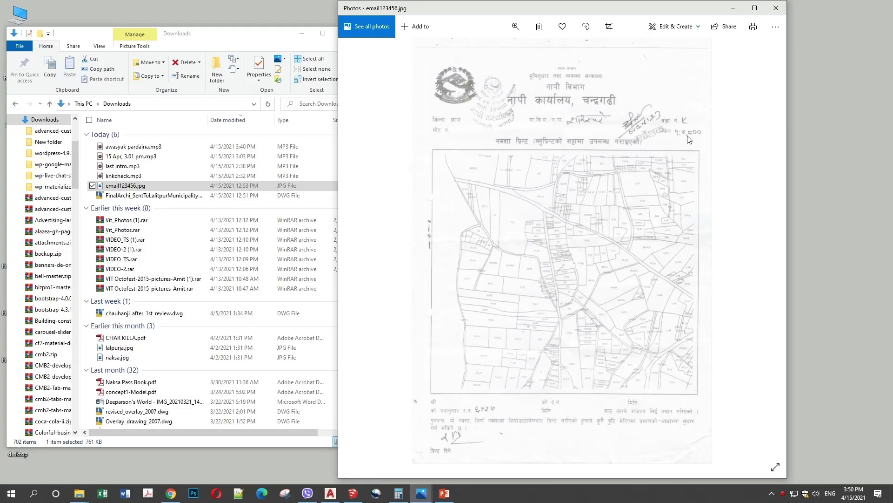
click(734, 8)
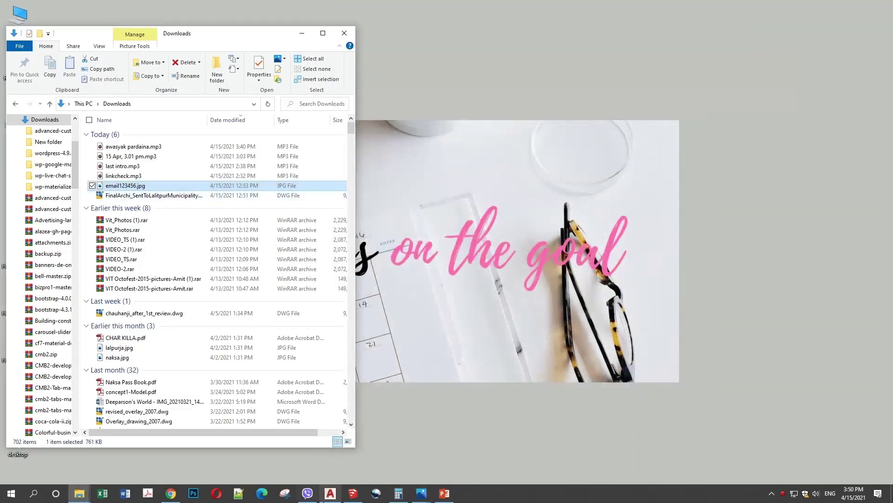
Insert email123456.jpg at a picked point with scale factor 4800 and rotation 0.
click(328, 494)
scroll(670, 395, up, 5)
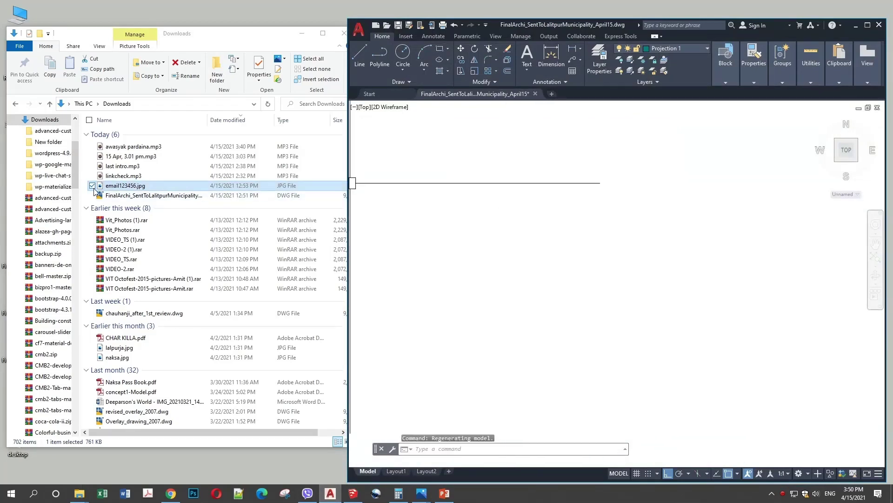
drag(111, 186, 433, 232)
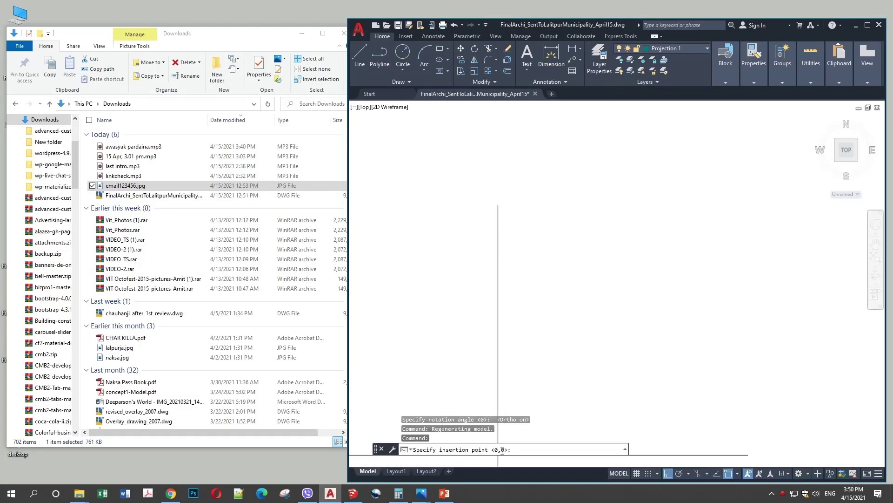
click(504, 323)
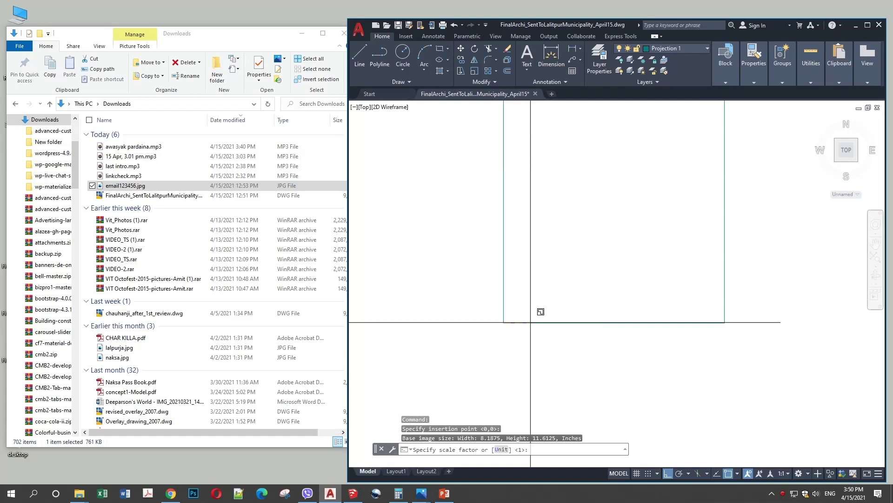
text(4)
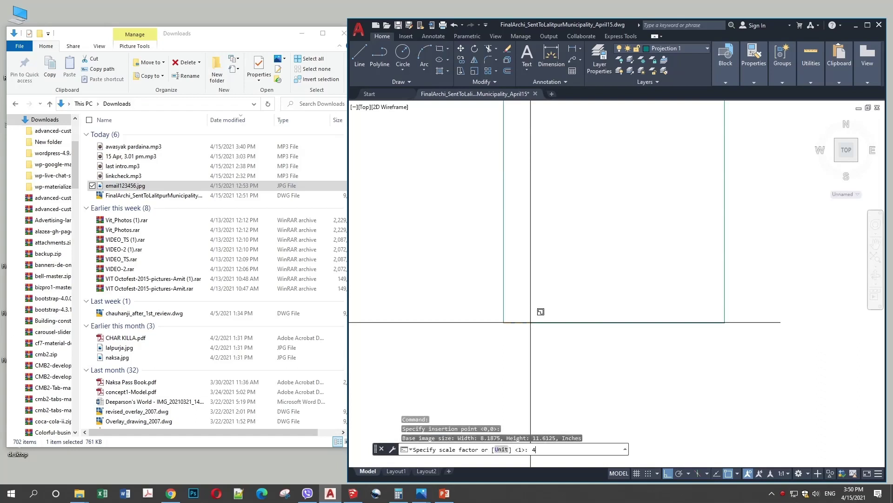
text(800)
key(Return)
key(Return)
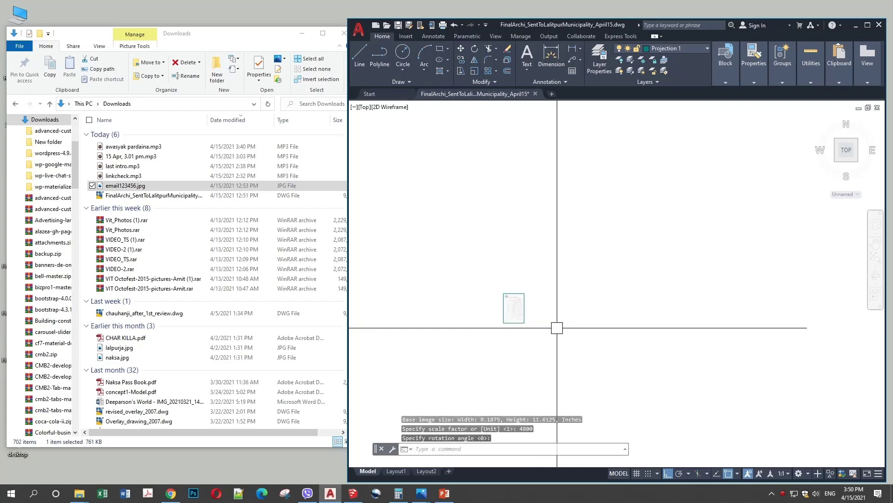
text(ma)
key(Return)
scroll(519, 315, up, 2)
scroll(540, 291, up, 3)
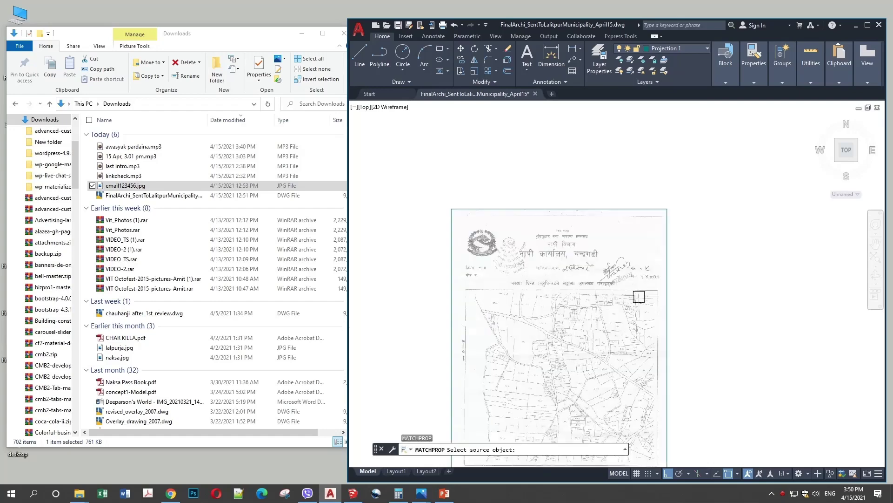
scroll(639, 296, up, 2)
scroll(649, 290, up, 2)
scroll(652, 273, down, 4)
scroll(622, 310, down, 2)
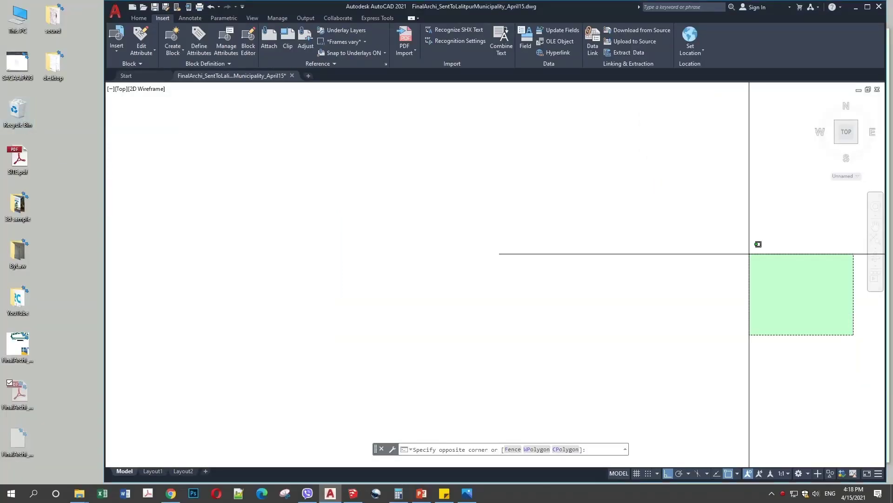
click(708, 393)
key(Escape)
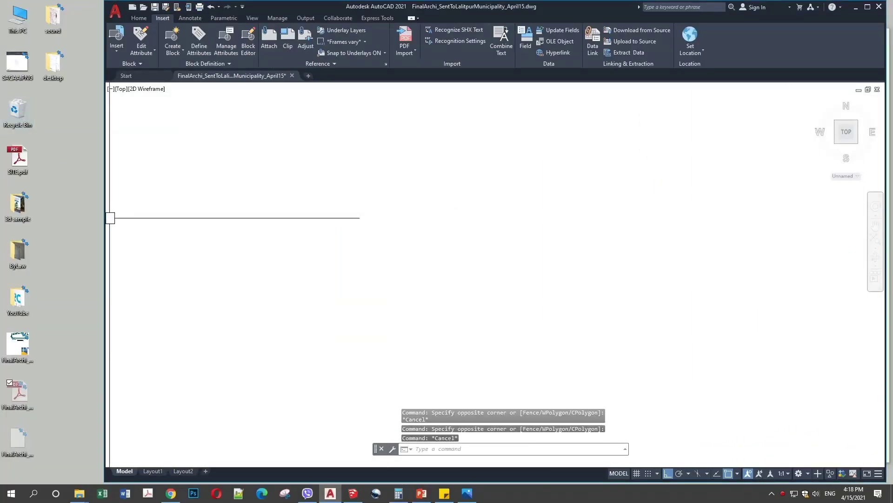
double_click(18, 158)
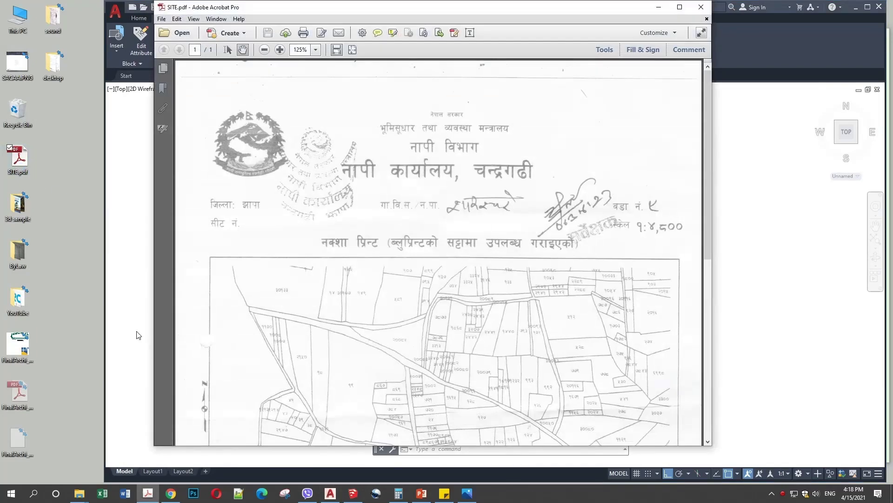
click(702, 7)
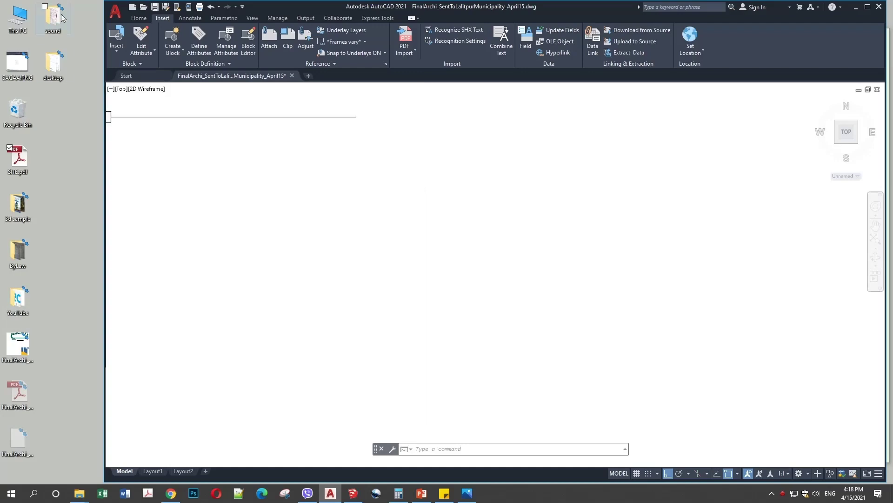
click(137, 20)
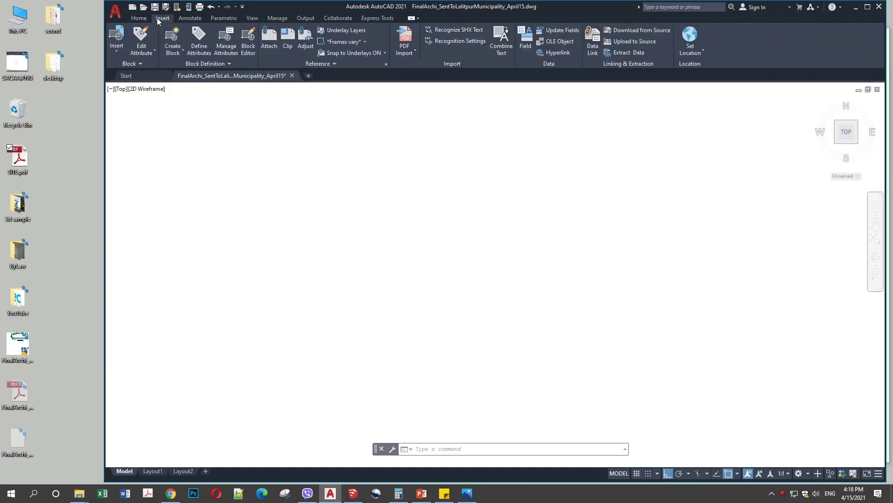
Attach SITE.pdf as a PDF underlay at scale 4800 and place it.
click(268, 40)
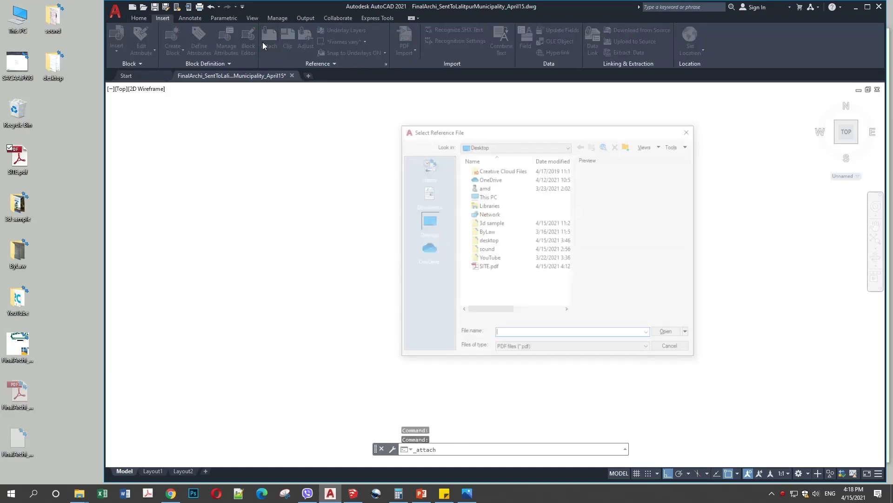
click(488, 268)
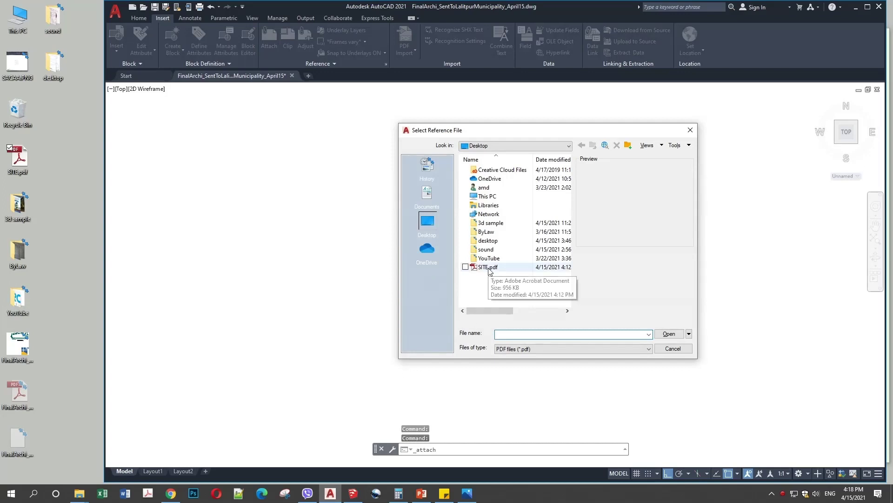
click(666, 335)
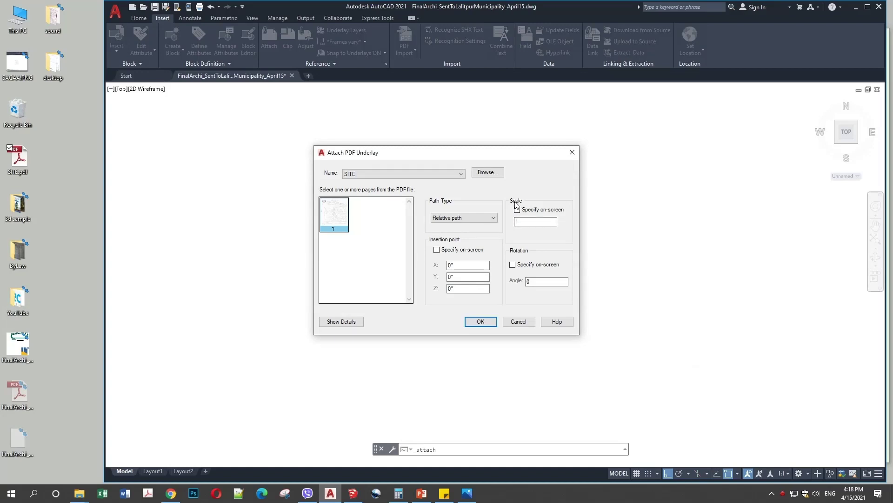
click(529, 222)
text(4800)
click(480, 321)
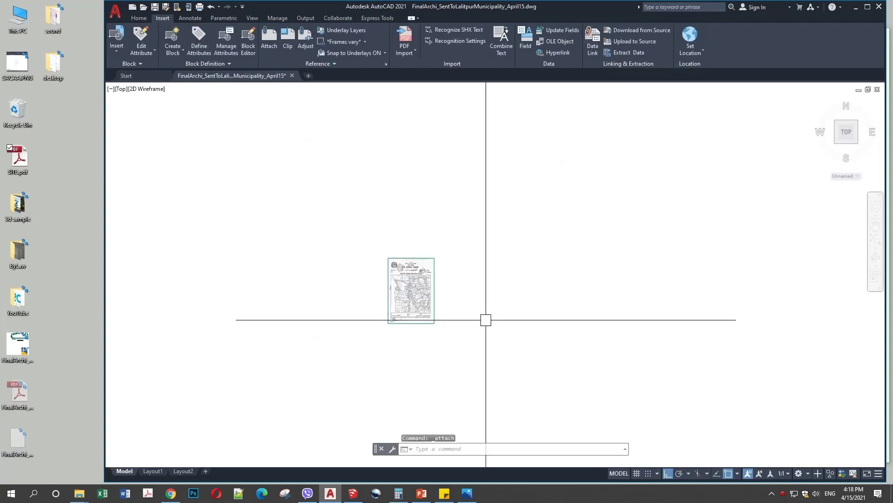
scroll(404, 294, up, 2)
Zoom in on the underlay until the numbered parcels along the central road fill the view.
scroll(406, 299, up, 4)
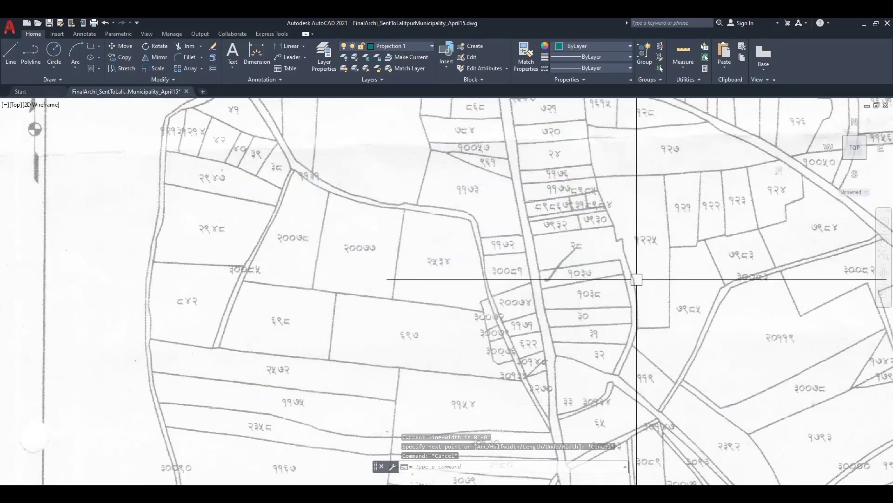
Start a polyline at parcel 1037's first corner and trace points along its top edge.
key(Return)
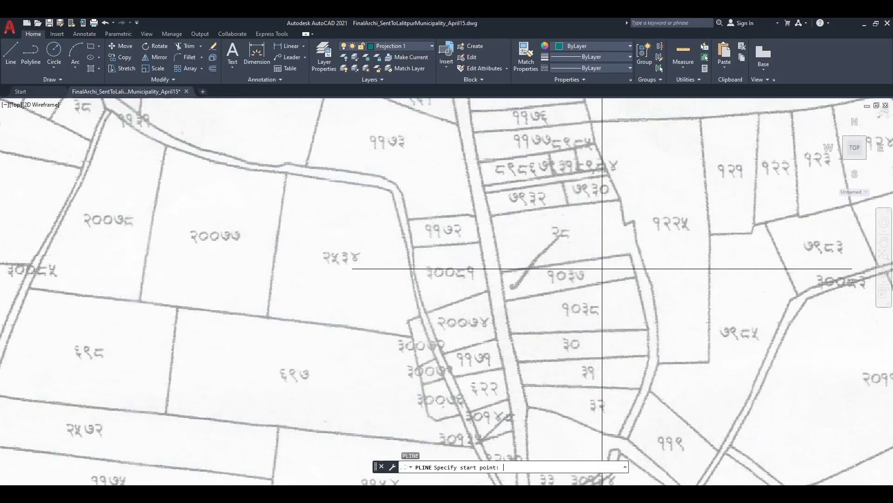
scroll(619, 256, up, 4)
scroll(637, 245, up, 4)
click(641, 238)
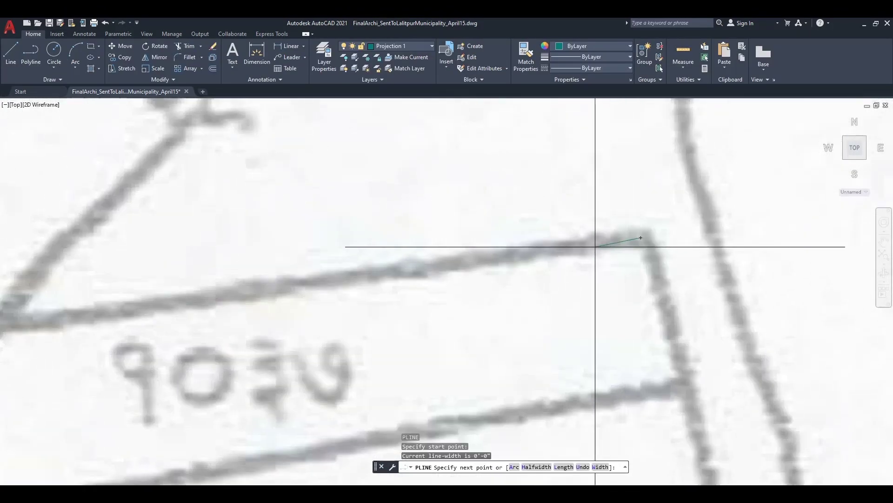
click(488, 256)
scroll(488, 255, down, 2)
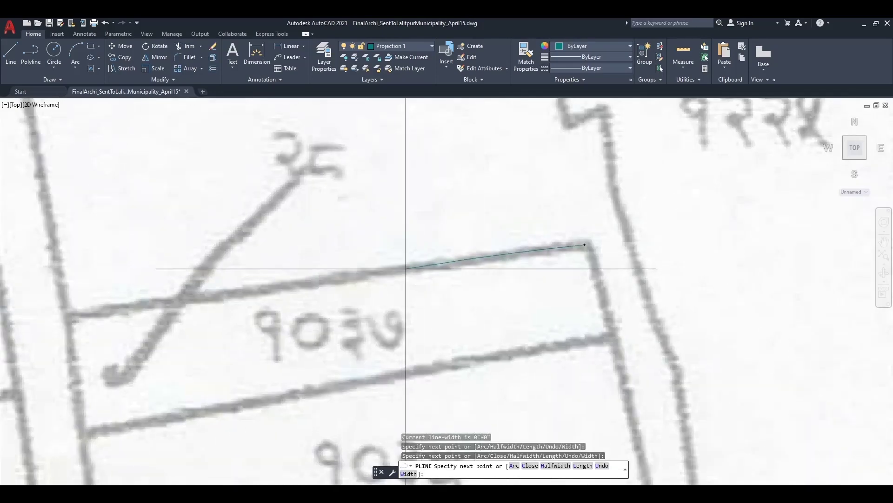
click(336, 279)
scroll(442, 265, down, 2)
scroll(330, 288, up, 3)
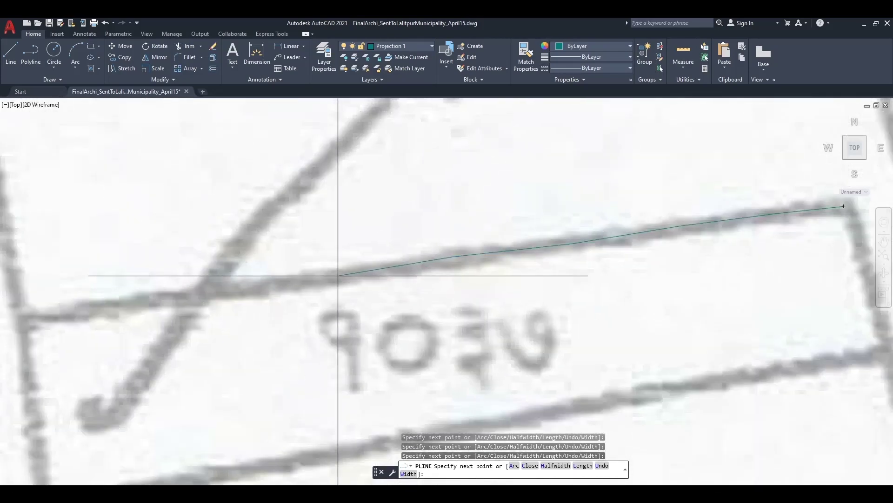
scroll(361, 271, down, 2)
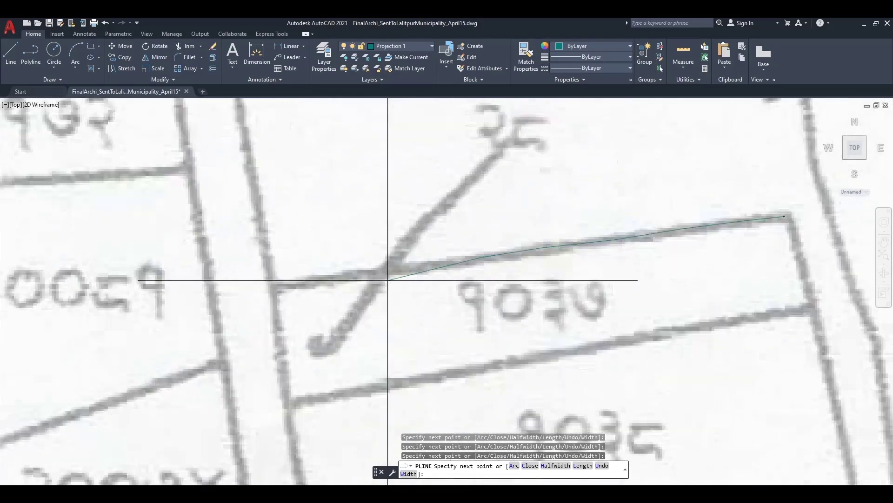
scroll(369, 296, up, 2)
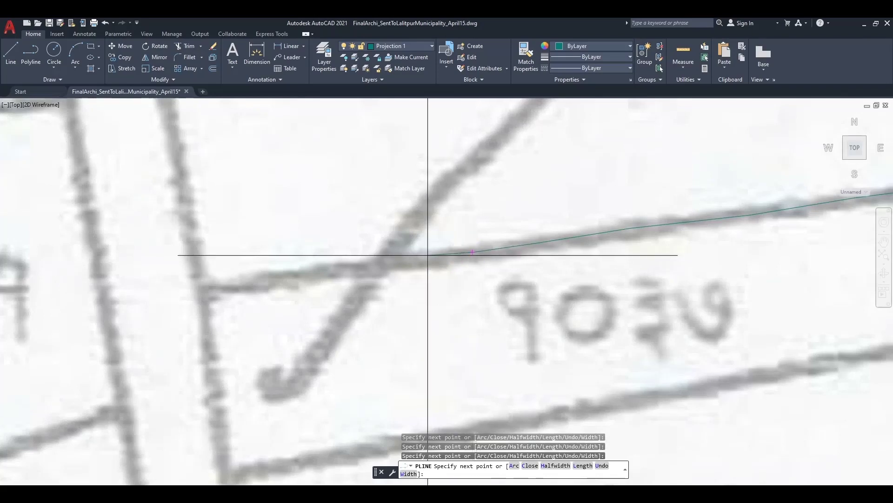
scroll(367, 268, down, 2)
scroll(355, 264, up, 2)
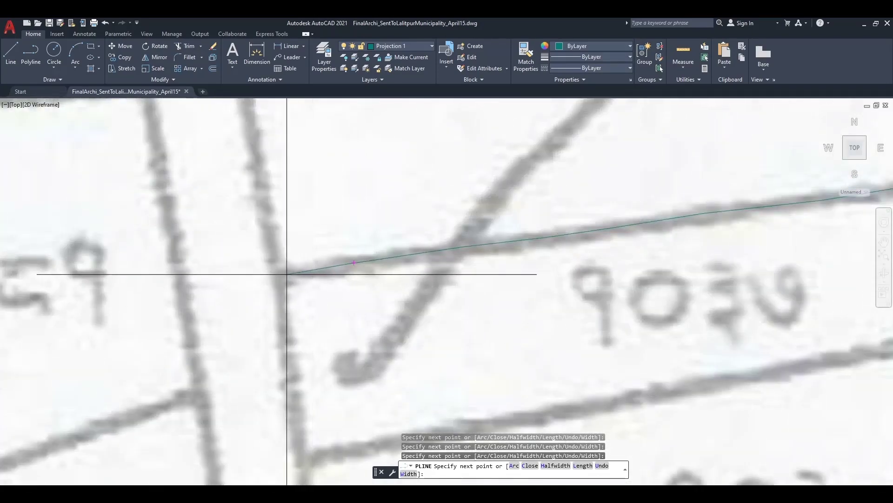
Continue the outline through the left, bottom and right corners and close it at the start.
click(275, 272)
scroll(275, 272, down, 2)
scroll(297, 377, up, 2)
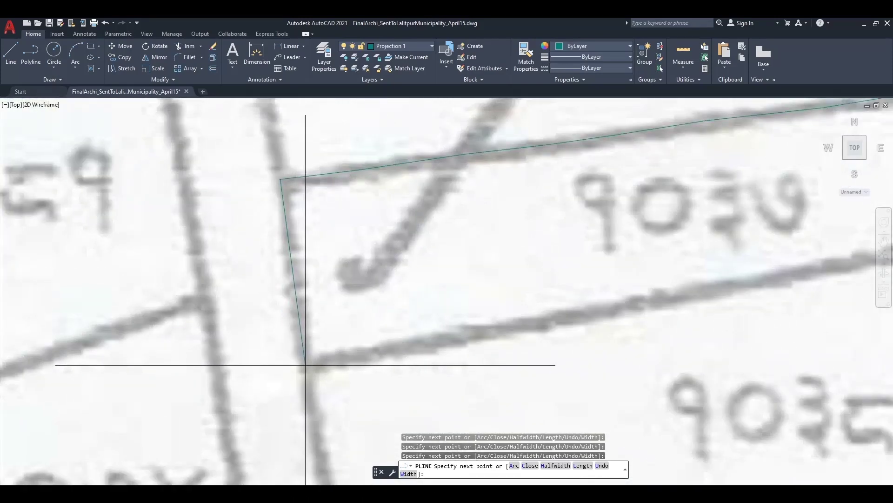
click(305, 365)
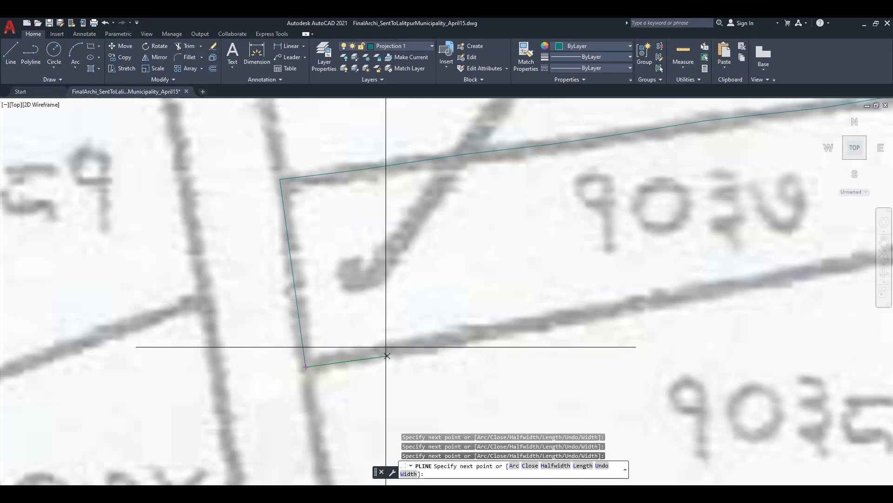
scroll(385, 351, down, 2)
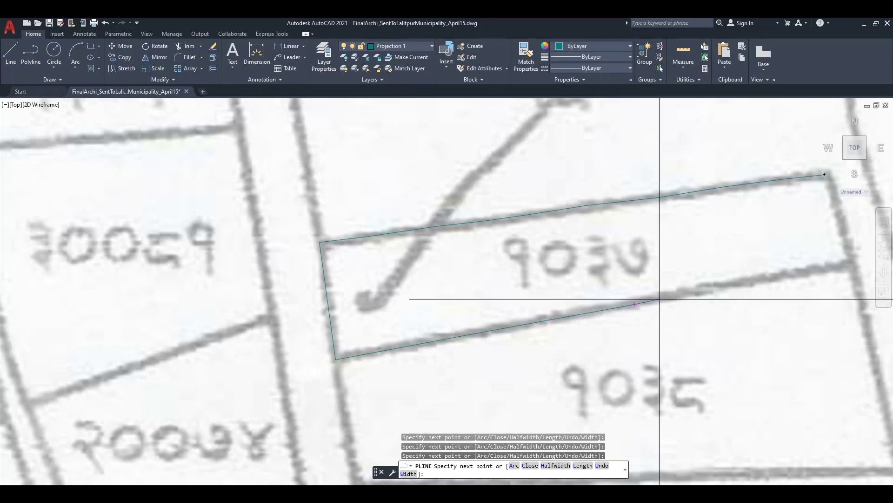
click(710, 285)
scroll(700, 288, down, 3)
scroll(712, 284, up, 5)
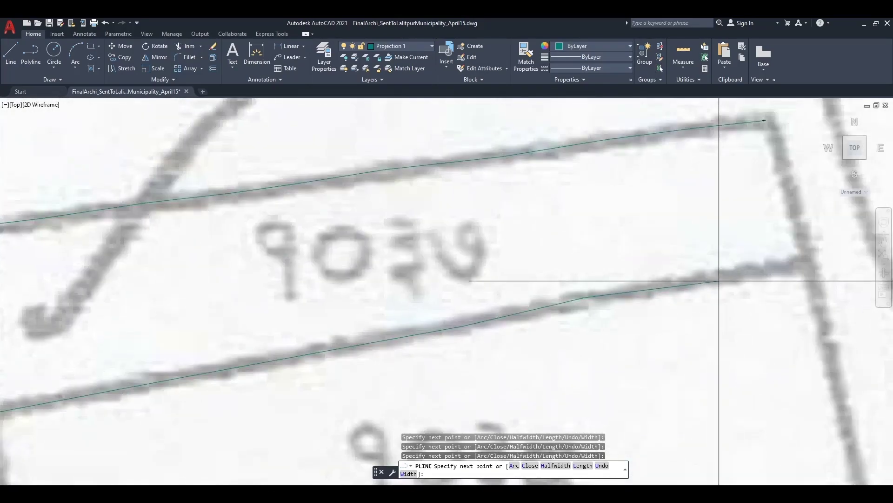
click(713, 279)
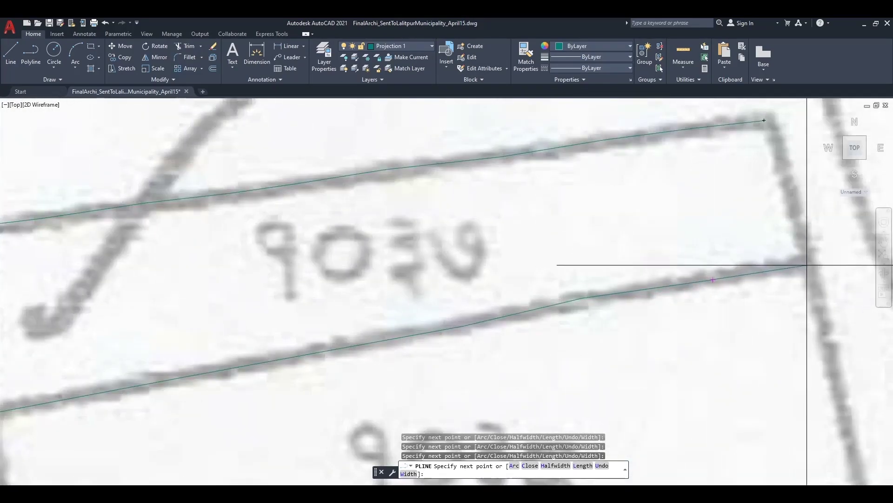
click(810, 264)
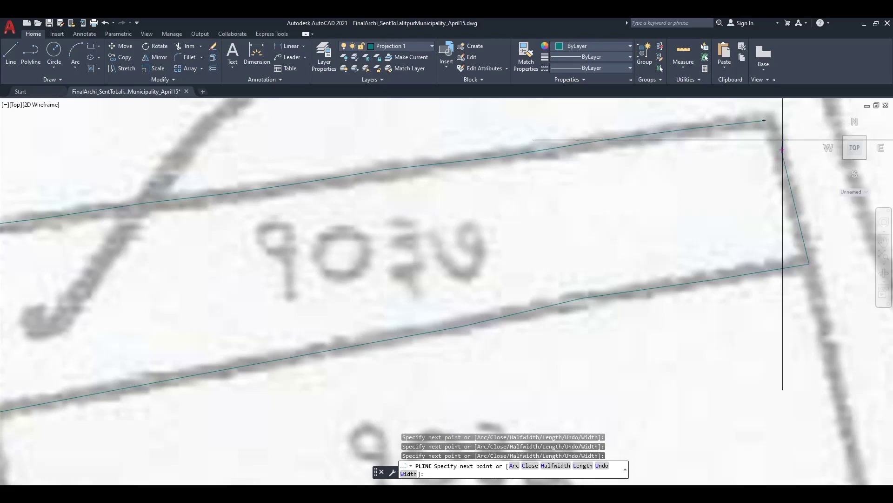
scroll(782, 117, up, 3)
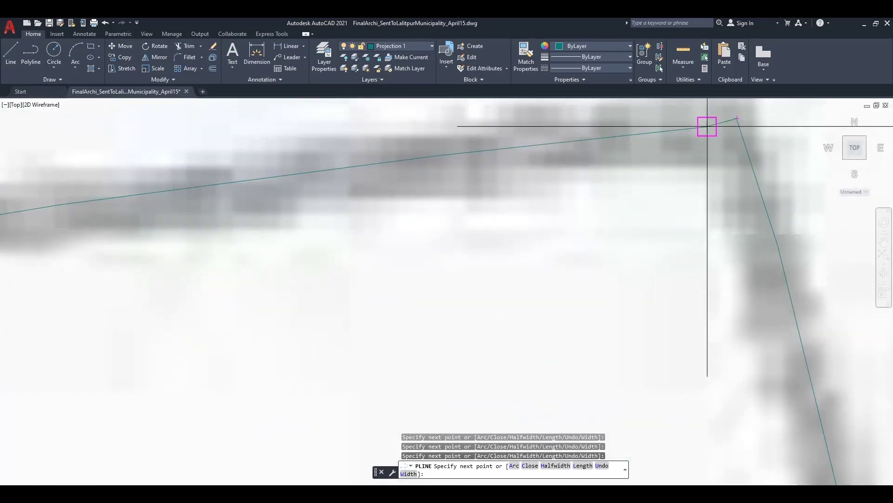
click(707, 126)
key(Escape)
scroll(658, 175, down, 3)
Copy the traced parcel outline into the empty space beside the map.
key(Escape)
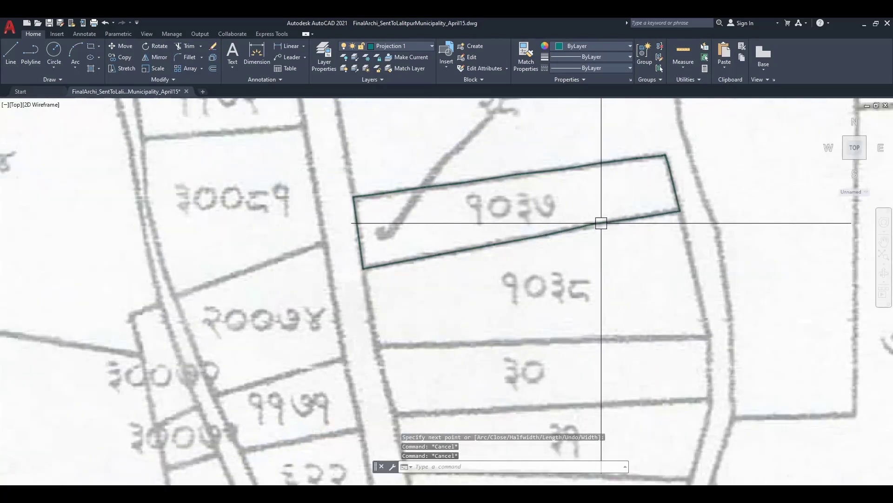
key(Escape)
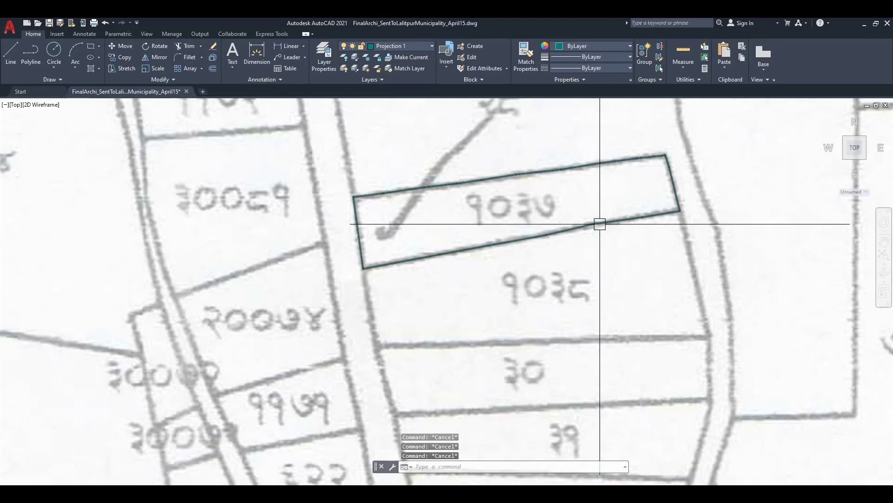
text(co)
key(Return)
click(595, 224)
key(Return)
scroll(568, 255, down, 5)
click(485, 291)
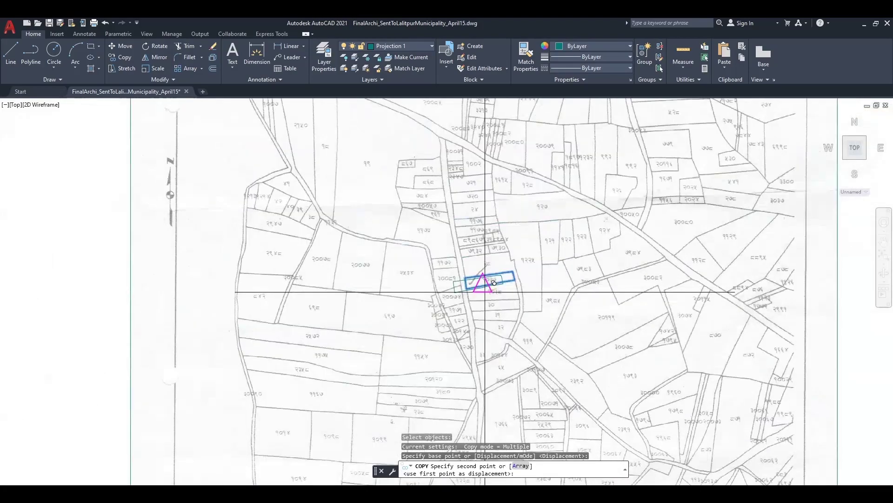
scroll(485, 292, down, 5)
click(662, 303)
scroll(670, 305, up, 5)
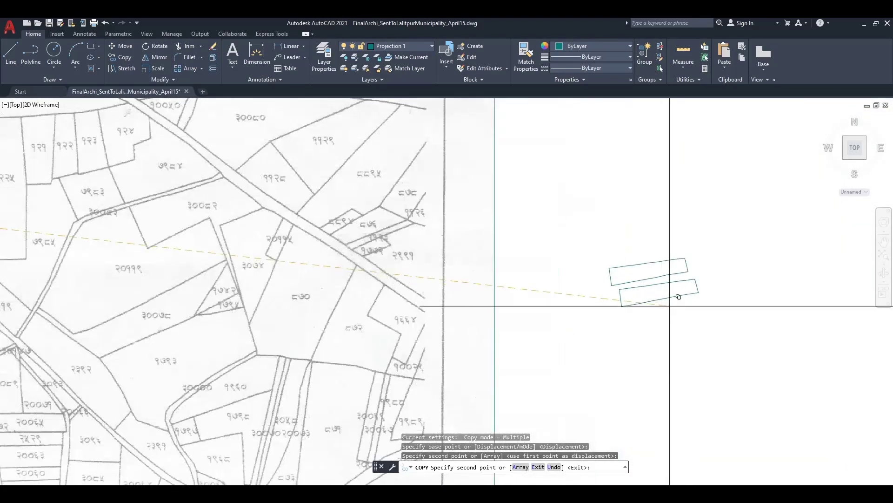
key(Escape)
key(Escape)
key(Escape)
scroll(670, 305, up, 3)
scroll(665, 275, up, 2)
Start the AREA command, then cancel it.
text(are)
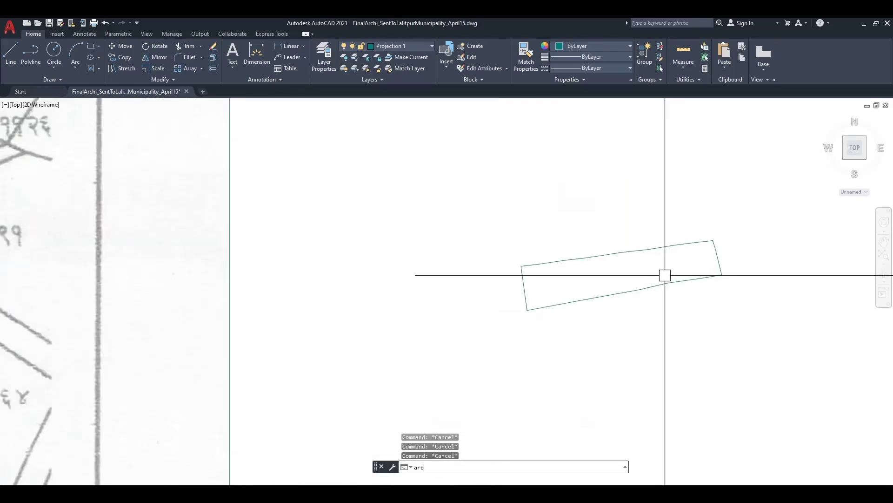
key(Return)
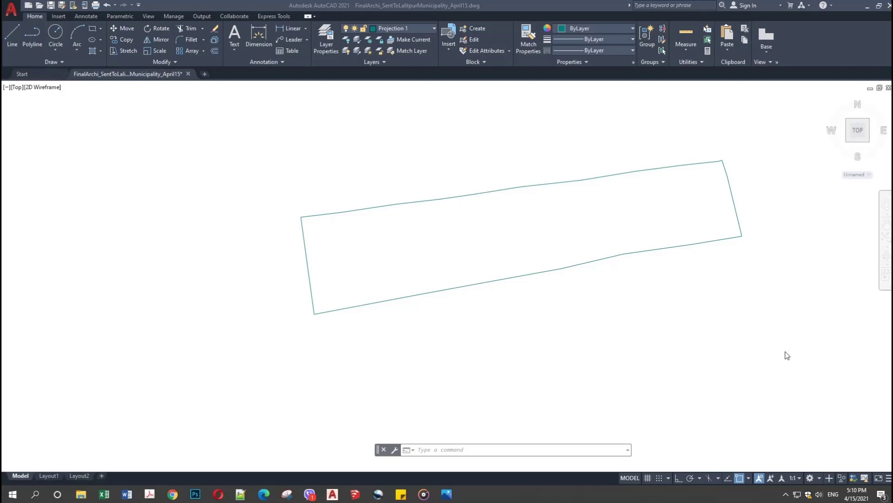
click(592, 258)
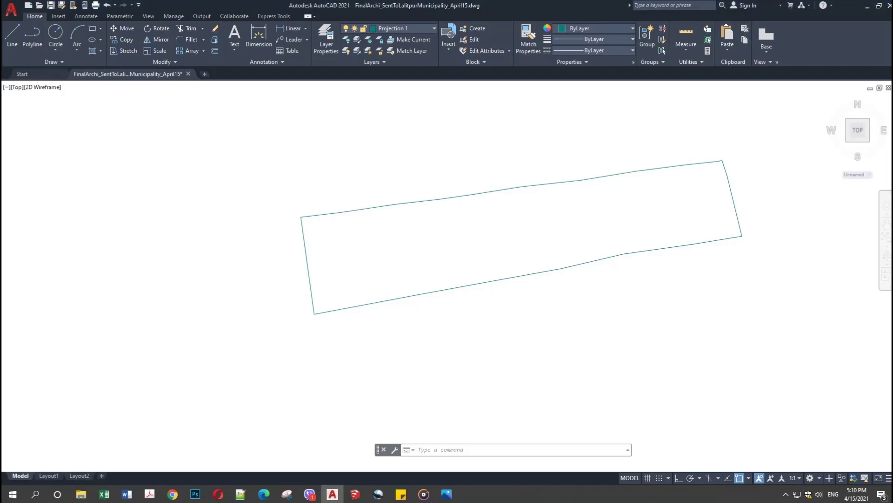
key(Escape)
key(Escape)
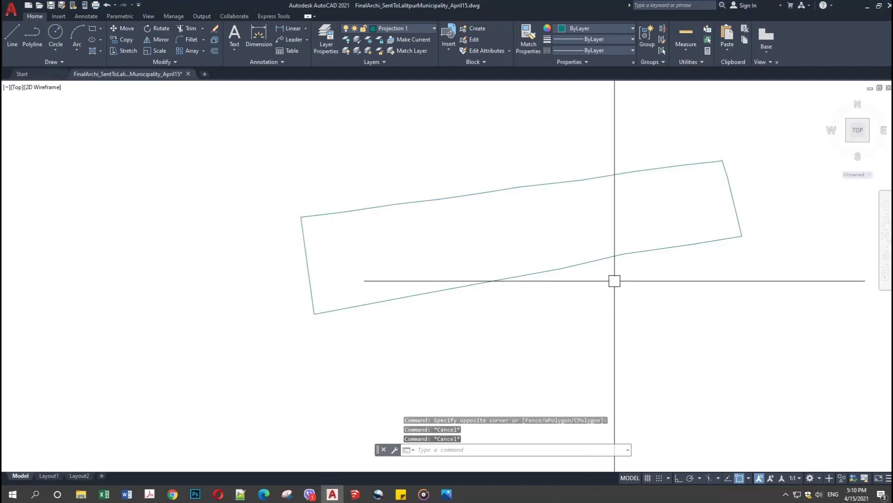
Measure the plot polyline with AREA Object: 10252.32 sq ft, perimeter 542'-11".
text(area)
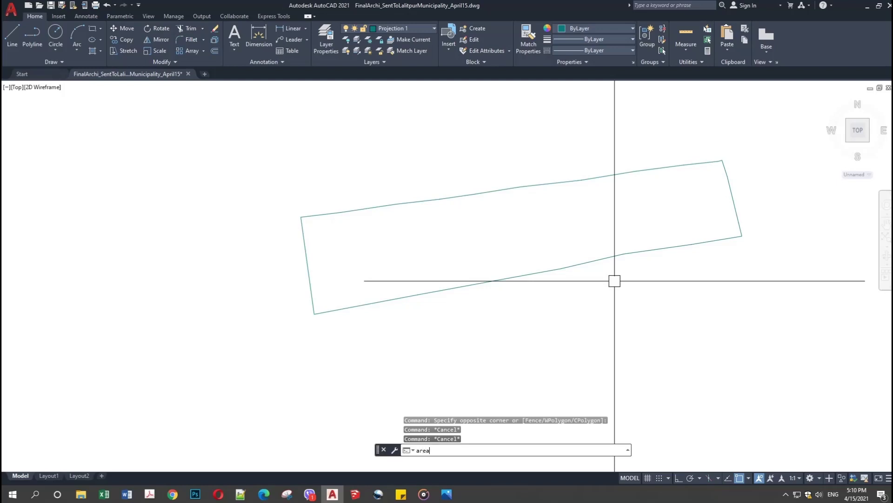
key(Return)
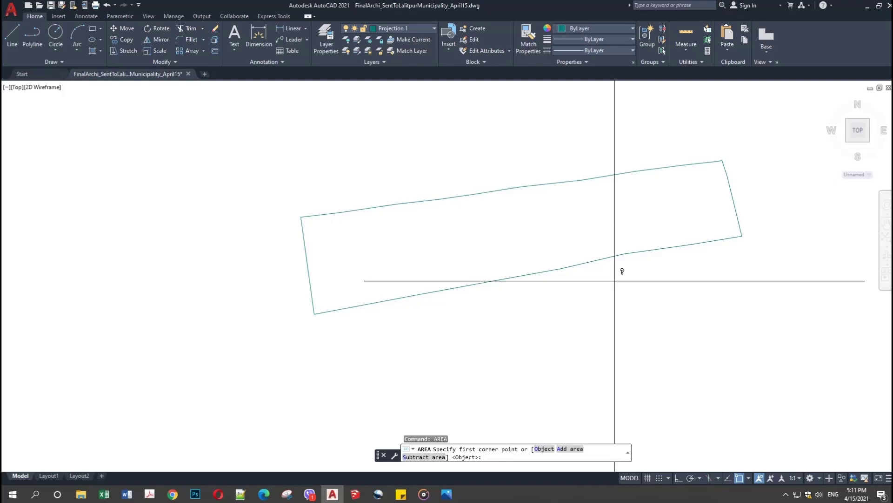
text(o)
key(Return)
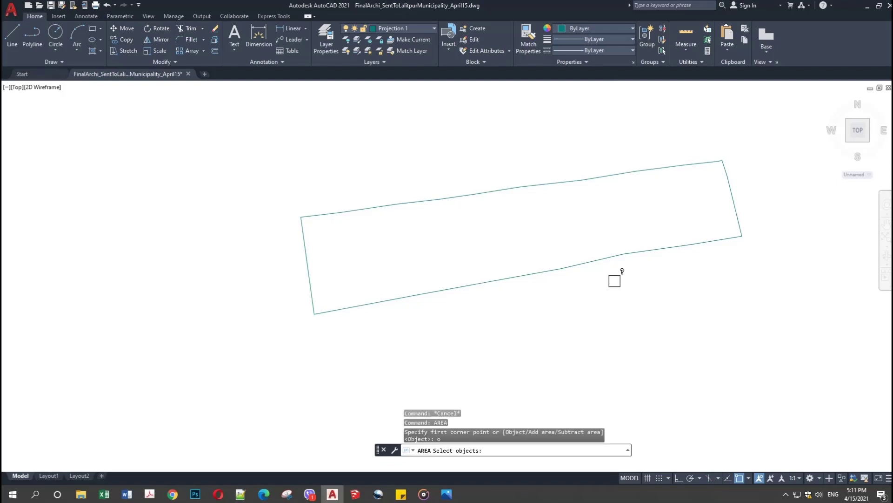
click(578, 267)
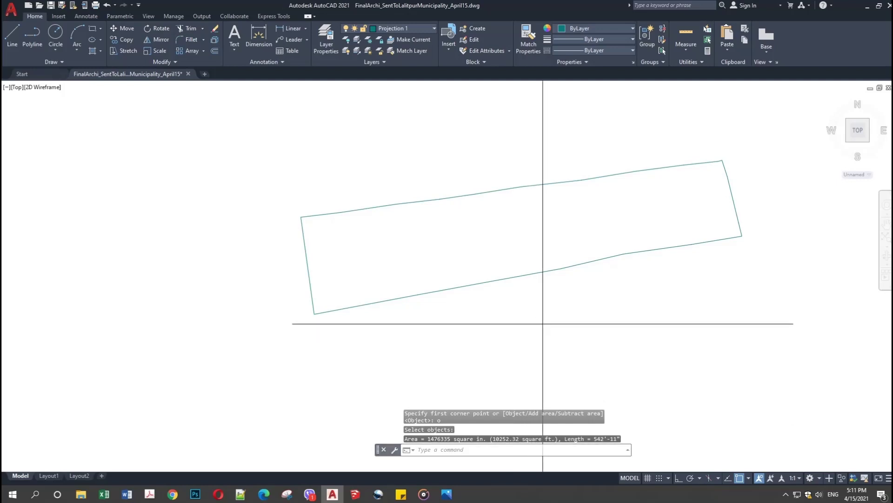
click(542, 323)
scroll(544, 321, down, 3)
scroll(547, 317, down, 2)
key(Escape)
Move the 'Area= 10252.32 Sq.Ft' label to just below the copied plot outline.
text(m)
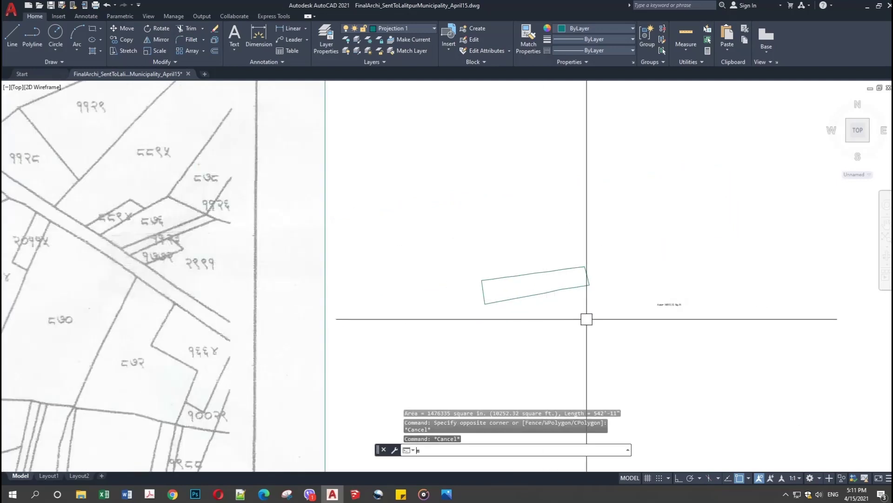
key(Return)
click(670, 305)
key(Return)
click(688, 324)
click(550, 321)
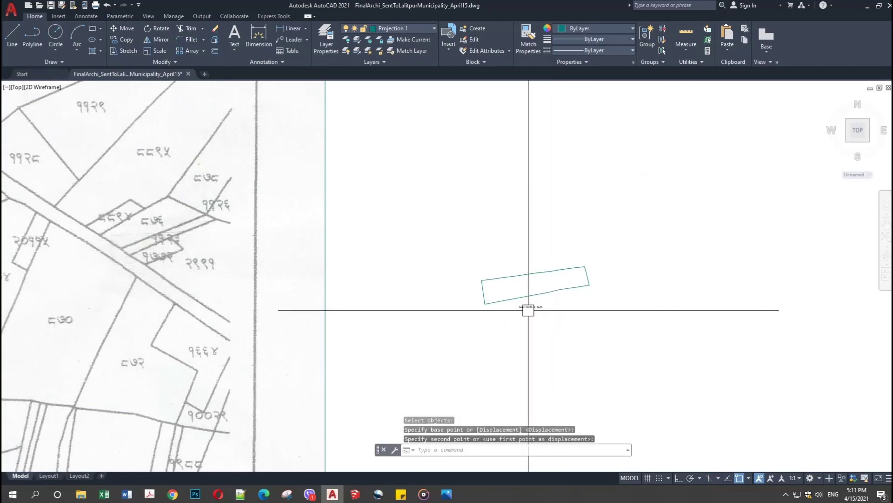
Zoom around the outline to check the area label's new placement.
scroll(530, 309, up, 5)
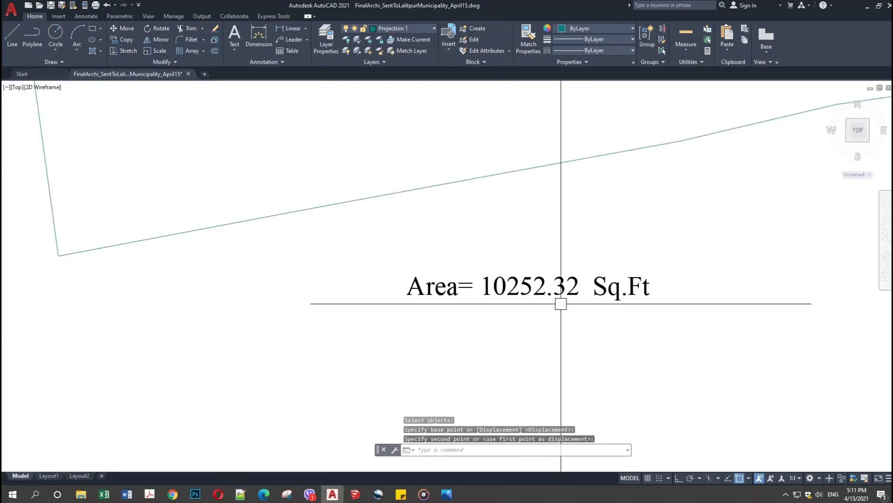
scroll(568, 307, down, 4)
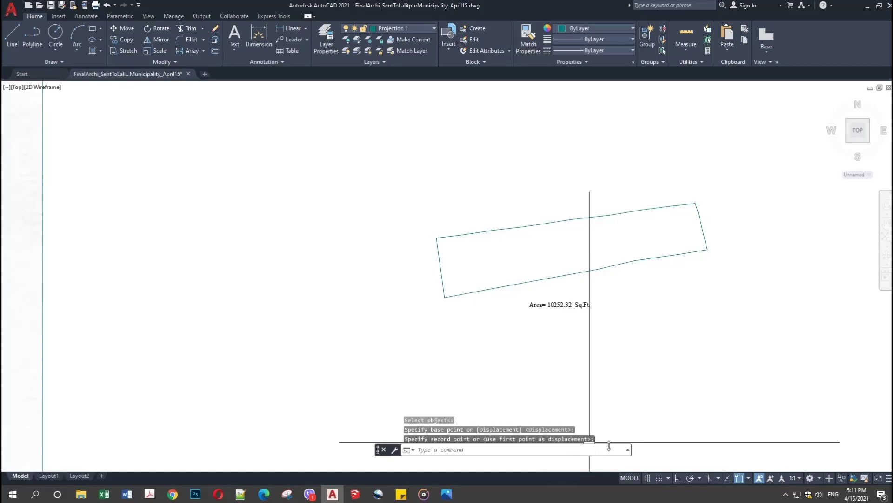
click(627, 450)
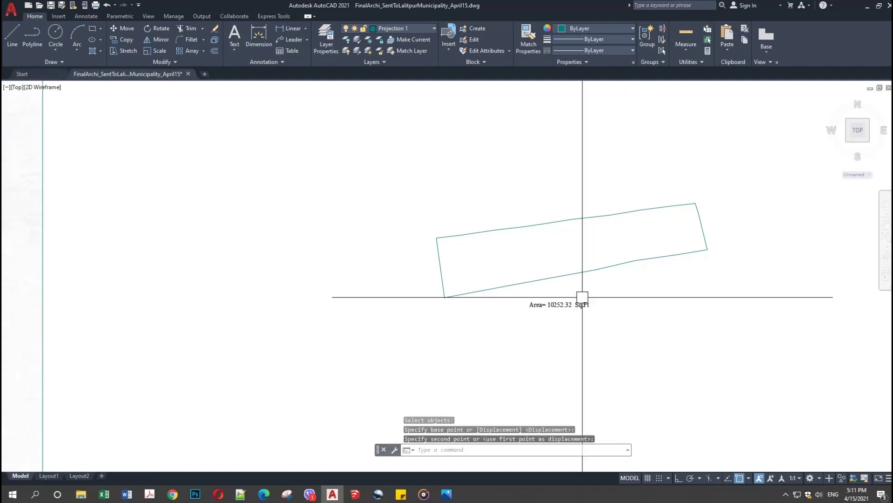
scroll(570, 299, up, 1)
scroll(535, 333, up, 2)
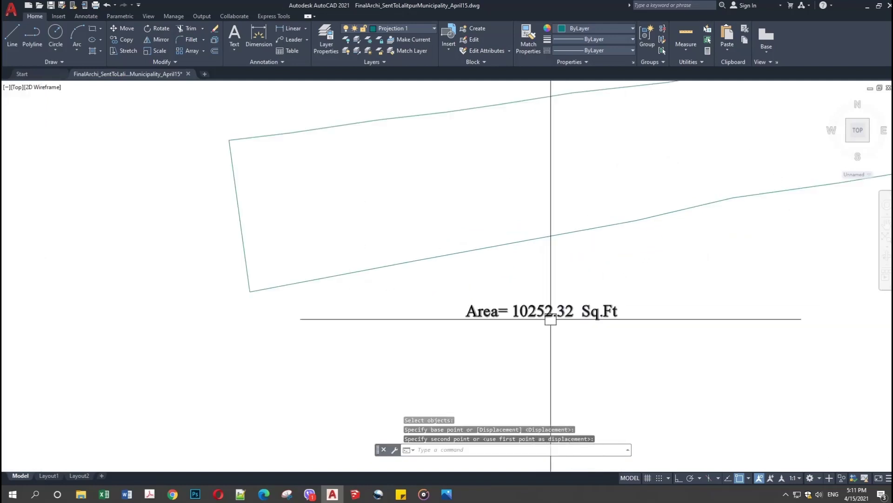
scroll(589, 348, down, 3)
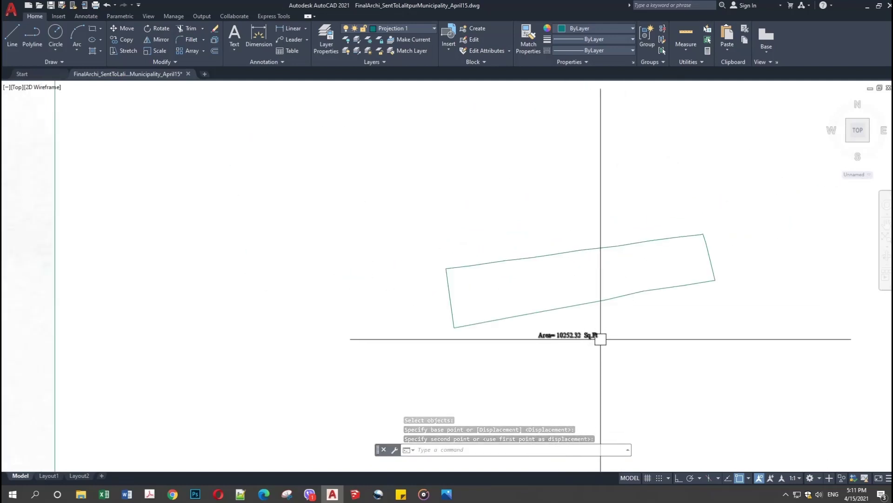
scroll(598, 340, up, 2)
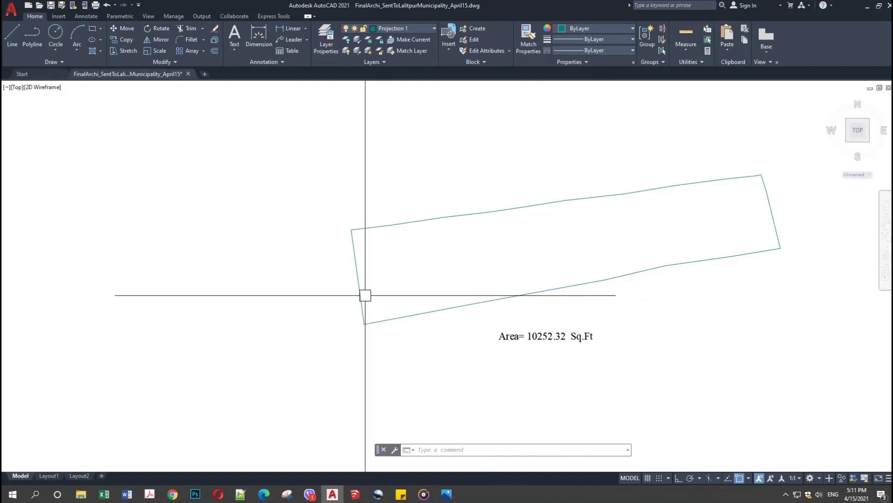
Start a linear dimension (dli) on the plot's left edge, then cancel it.
key(Escape)
key(Escape)
key(Escape)
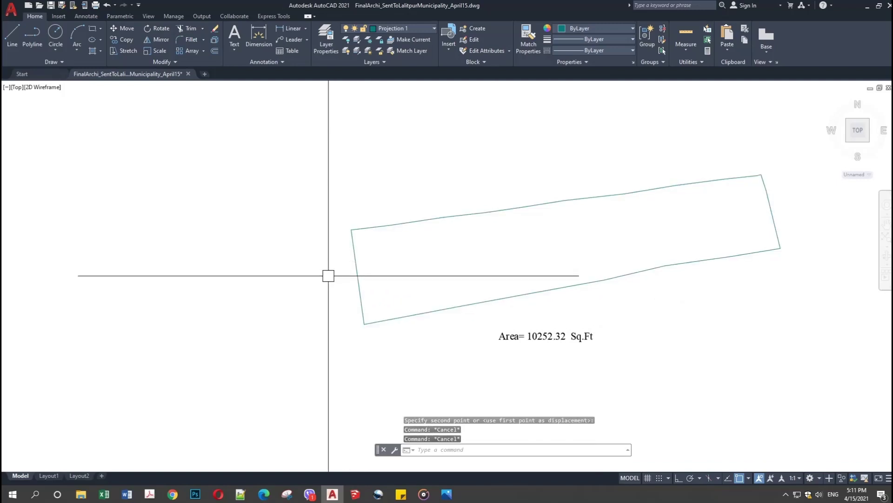
text(dl)
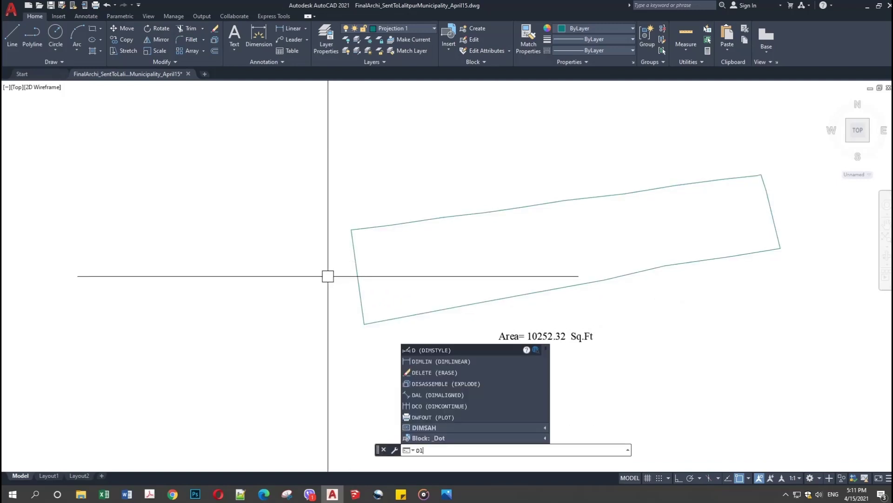
text(i)
key(Return)
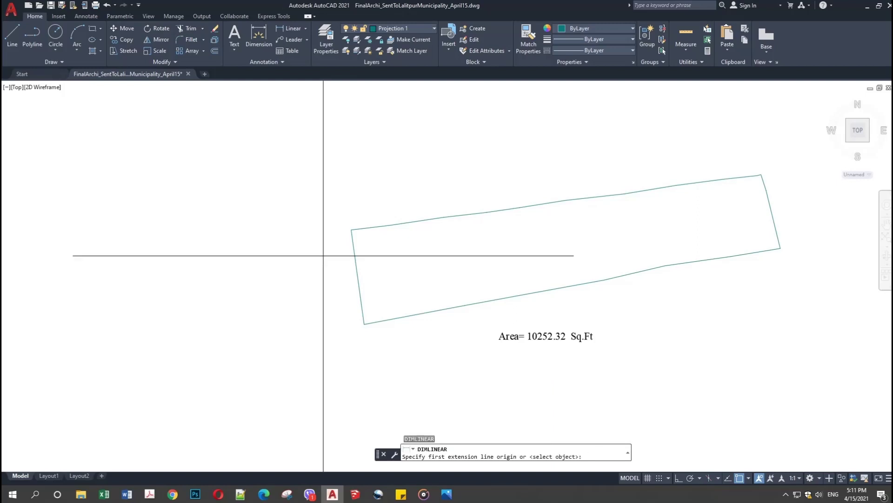
click(351, 229)
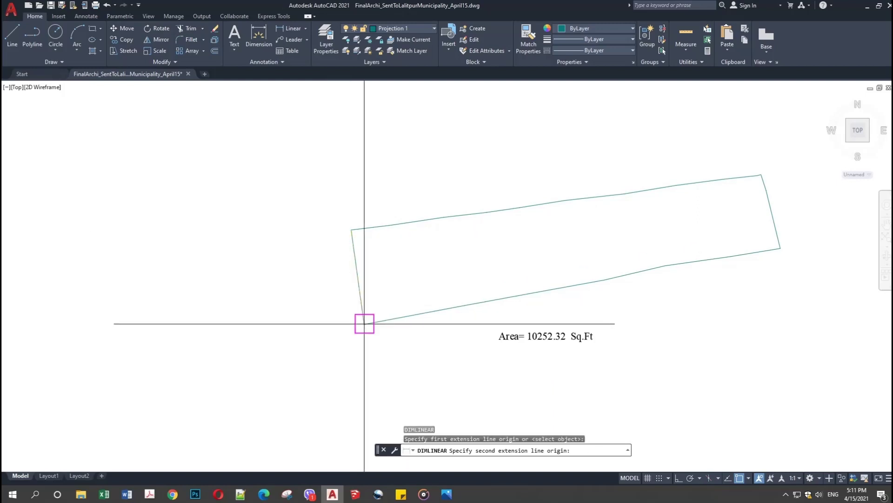
click(363, 323)
key(Escape)
scroll(359, 266, up, 2)
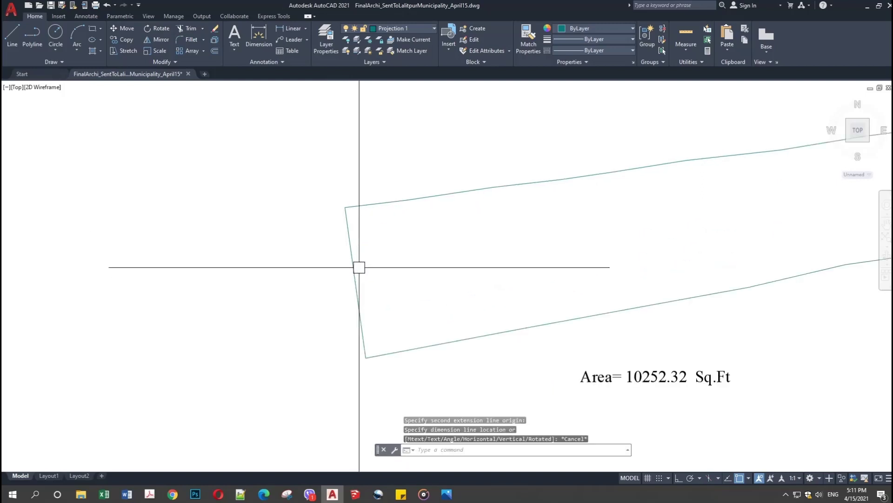
scroll(365, 278, up, 2)
scroll(359, 275, up, 1)
scroll(360, 265, down, 2)
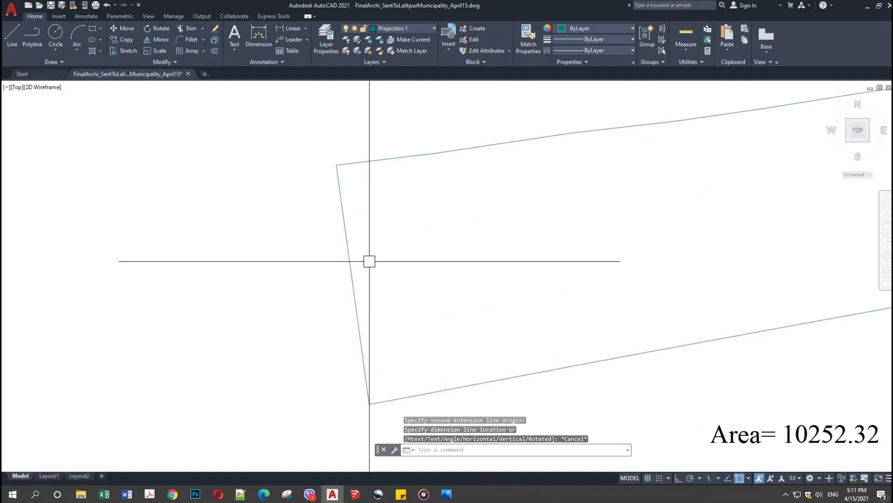
key(Escape)
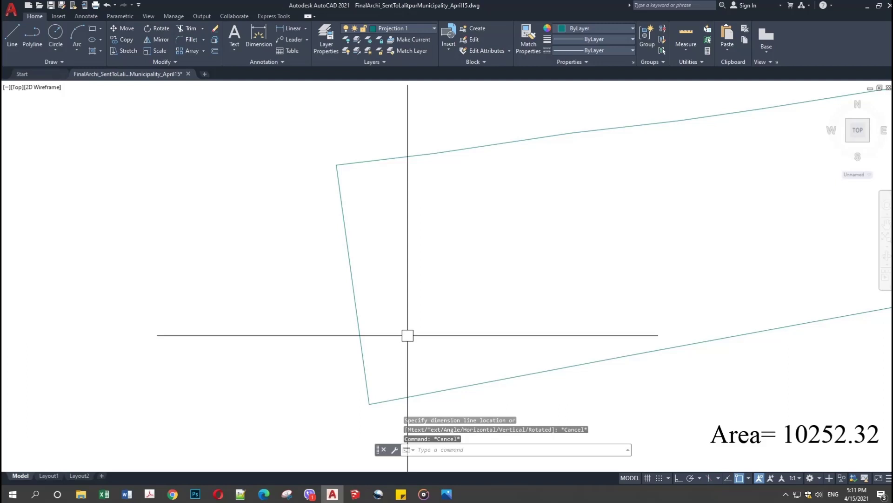
Add a 51'-4" aligned dimension (dal) beside the plot's left edge.
text(dal)
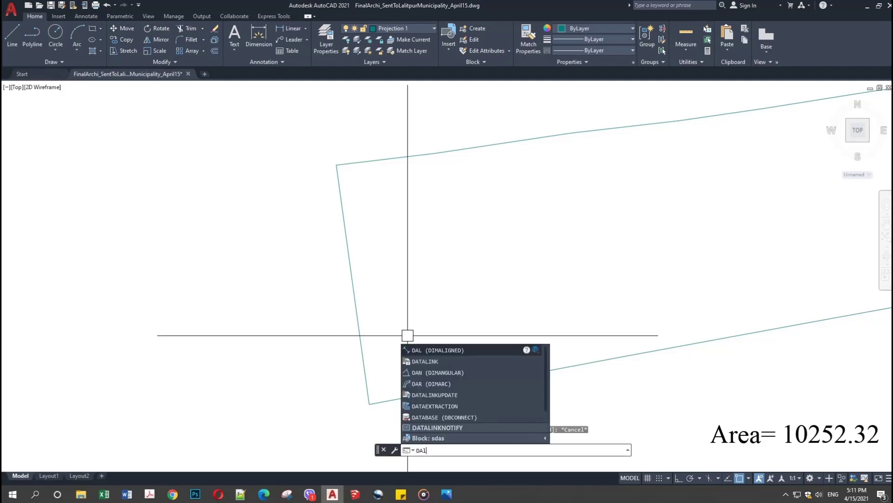
key(Return)
click(335, 165)
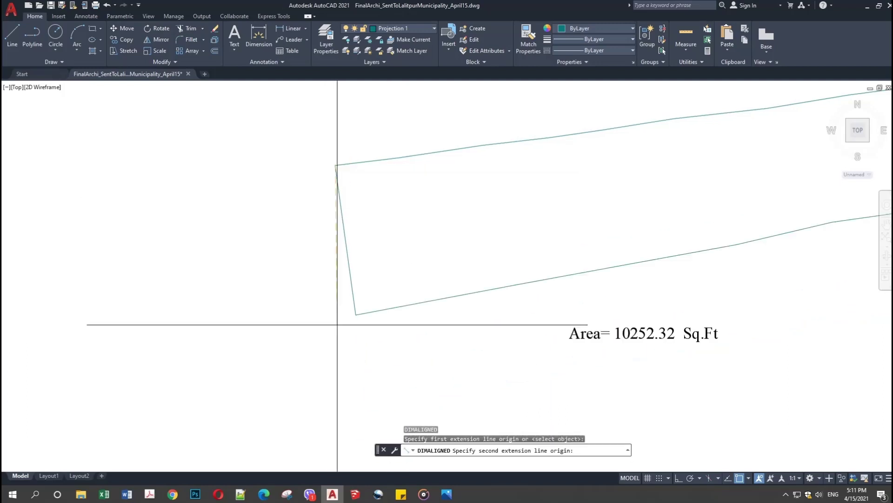
click(356, 314)
scroll(329, 242, up, 4)
click(335, 240)
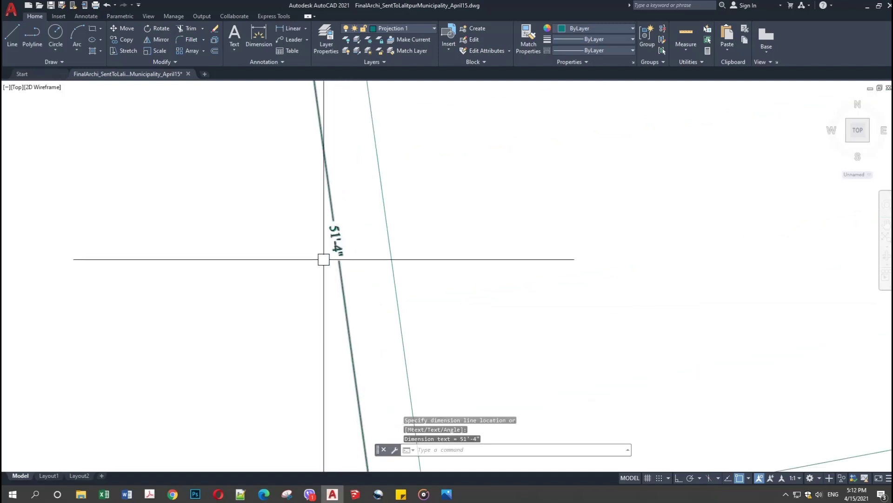
scroll(323, 259, down, 1)
scroll(326, 345, down, 3)
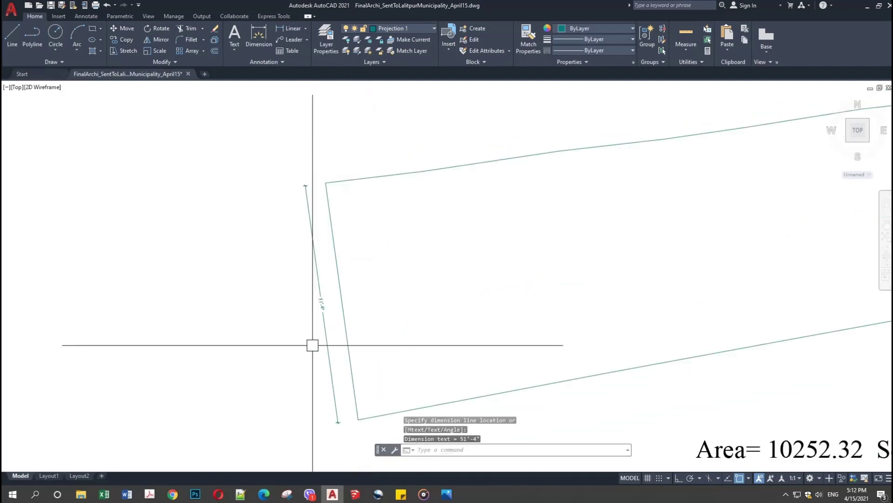
scroll(311, 345, down, 3)
scroll(581, 289, up, 5)
Add a 41'-1" aligned dimension beside the right edge and zoom out.
key(Escape)
key(Escape)
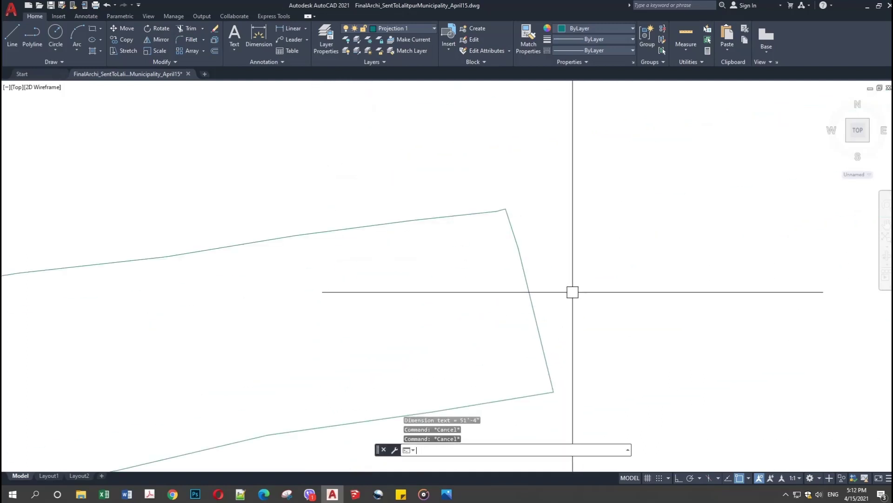
text(da)
key(Return)
scroll(495, 186, up, 5)
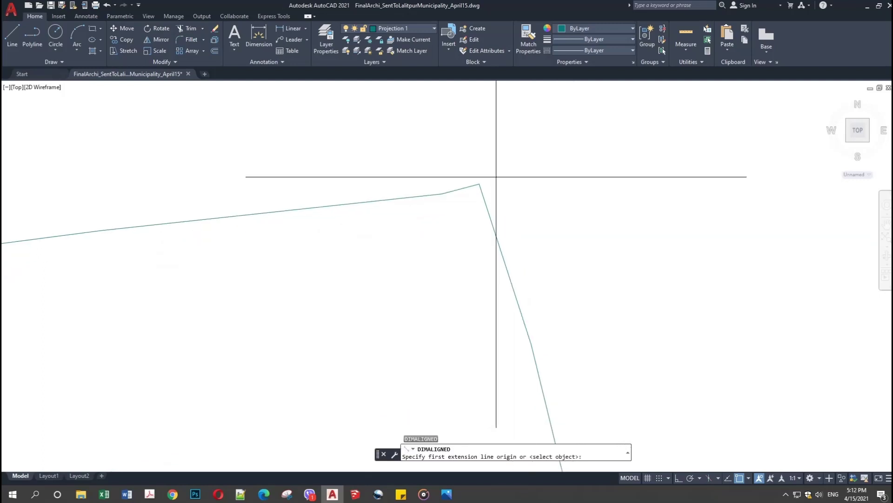
click(480, 185)
scroll(510, 235, down, 2)
scroll(514, 225, down, 2)
scroll(542, 307, up, 4)
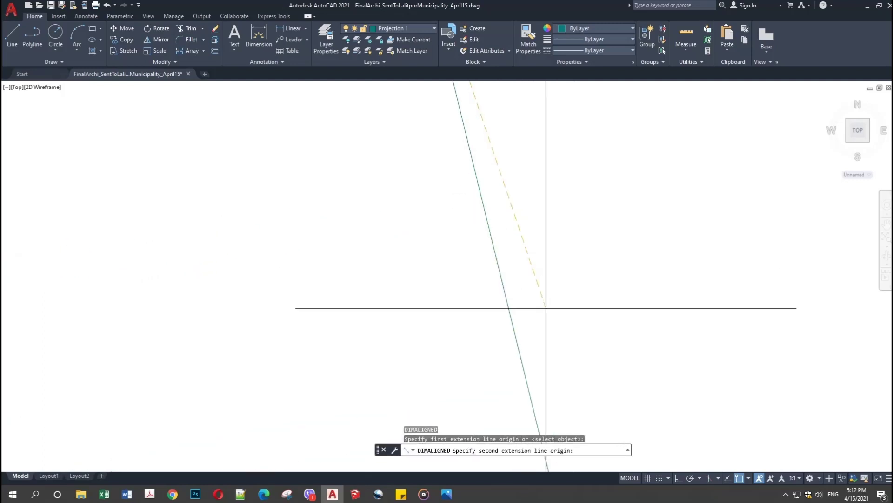
scroll(532, 317, down, 3)
click(543, 380)
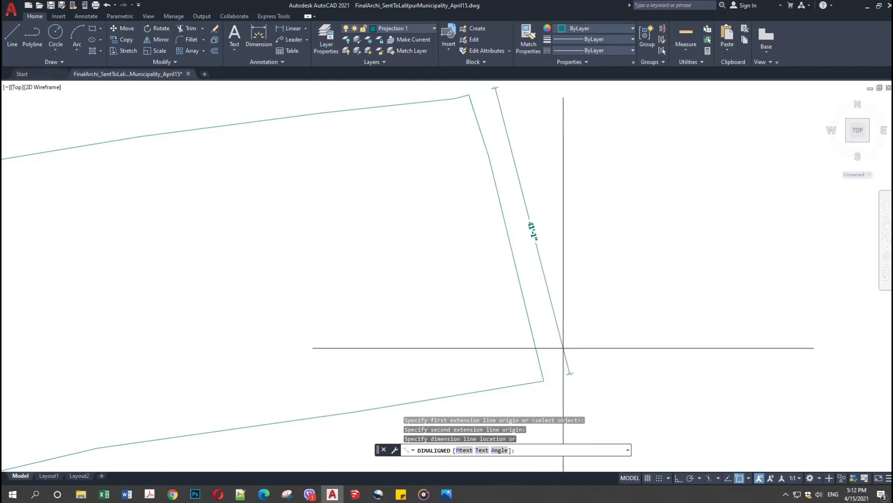
click(606, 338)
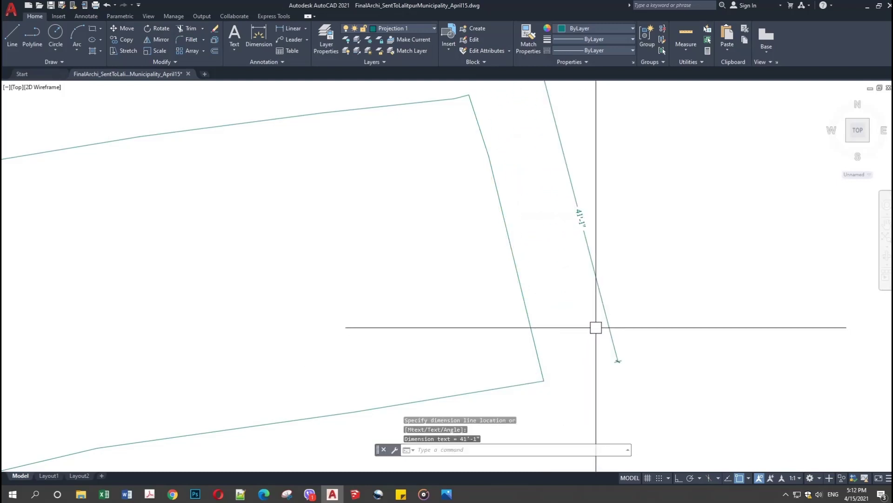
scroll(672, 300, down, 2)
scroll(586, 319, down, 2)
scroll(575, 306, down, 4)
scroll(579, 291, up, 4)
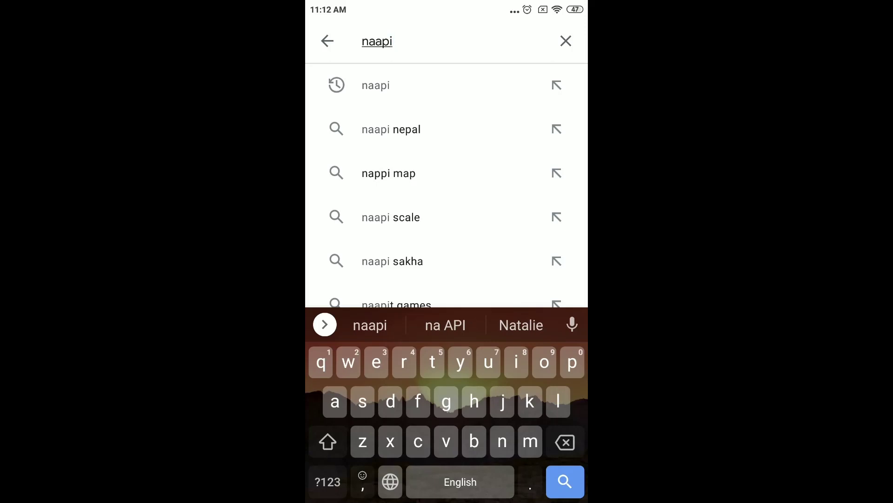
Search the Play Store for 'naapi'.
key(Return)
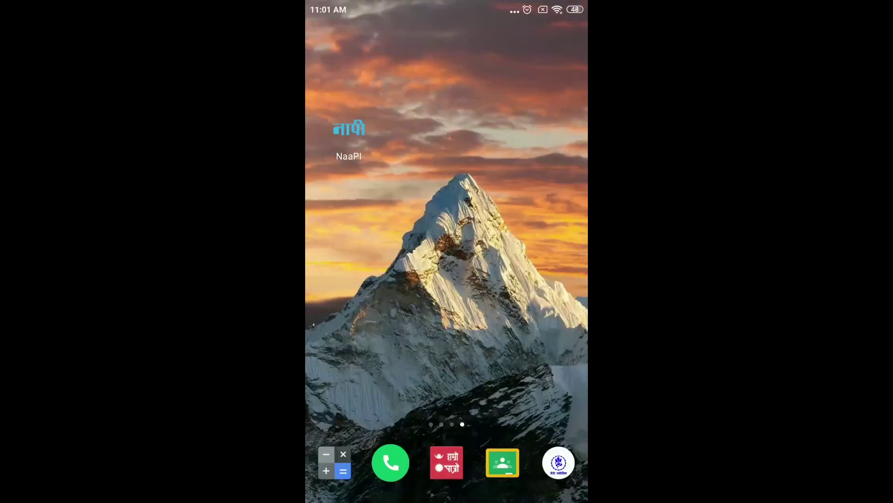
Launch NaaPI and go to its Area Conversion screen.
click(349, 129)
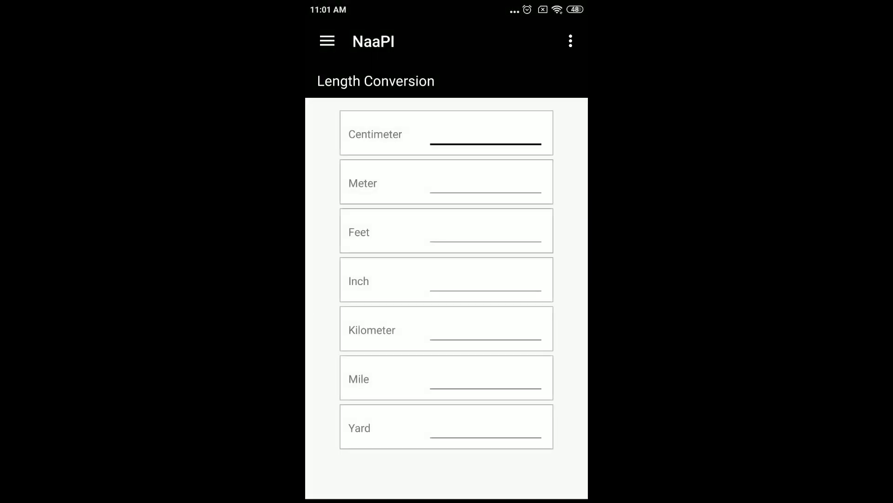
click(326, 40)
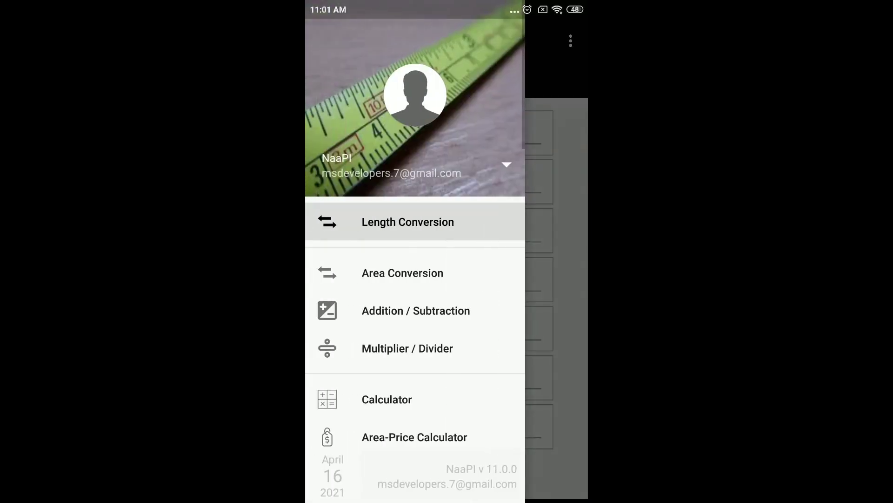
click(402, 273)
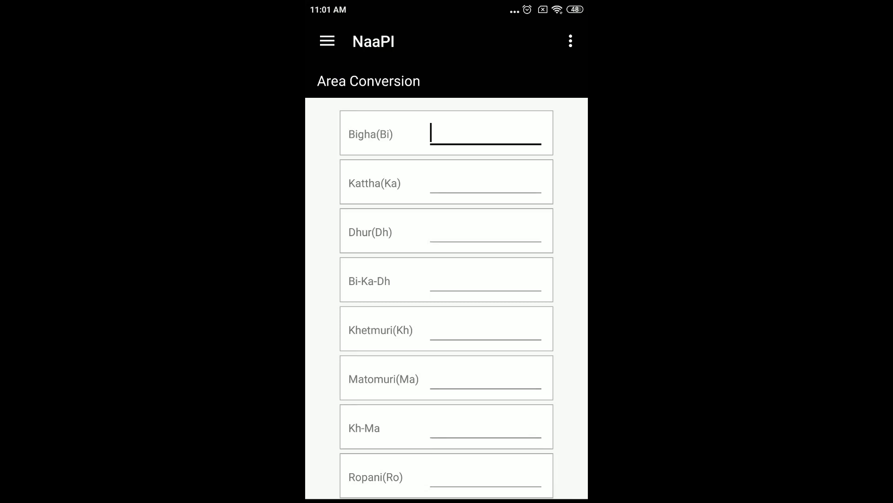
scroll(447, 298, down, 5)
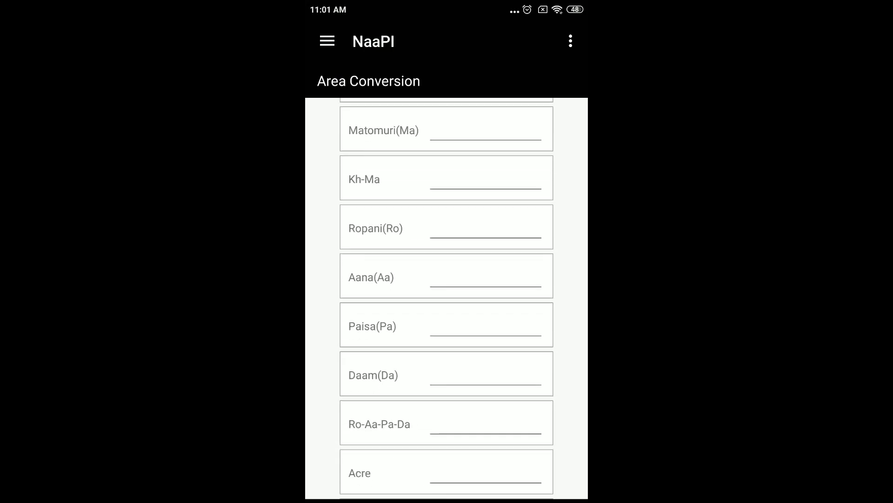
scroll(447, 298, down, 5)
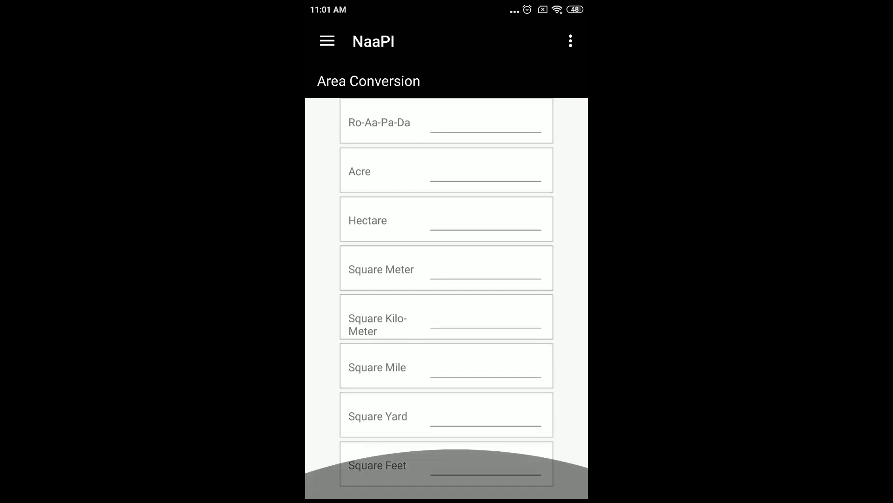
Enter 10252.32 in Square Feet to get 952.47 square meters and 0.24 acre.
click(485, 465)
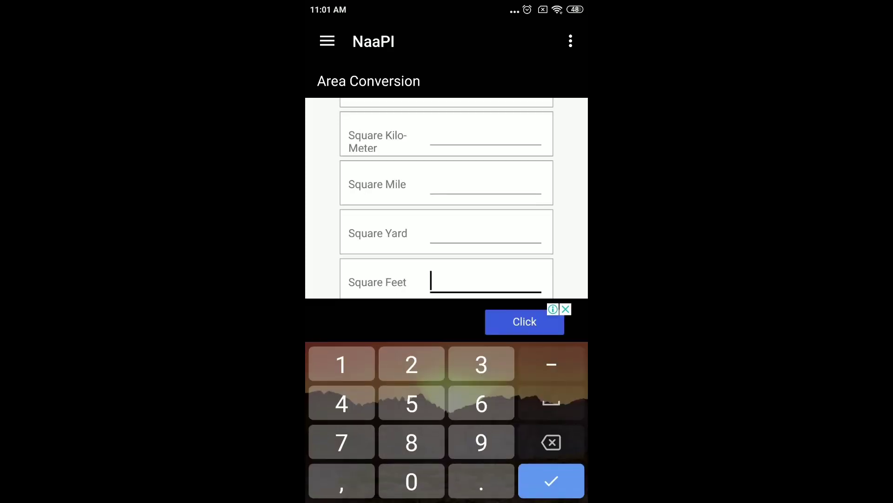
text(10)
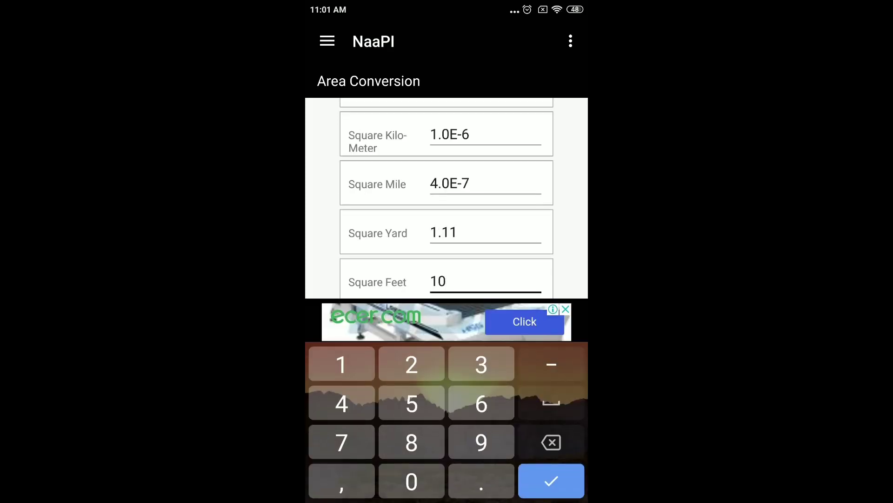
text(25)
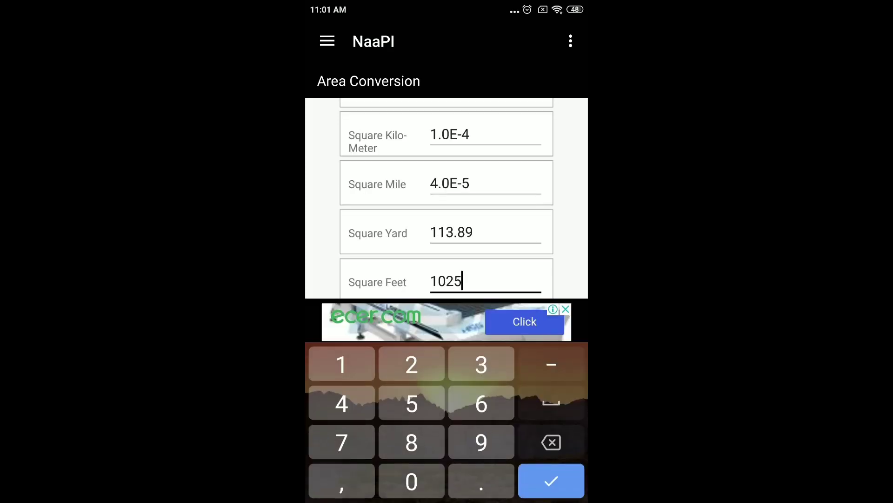
text(2.)
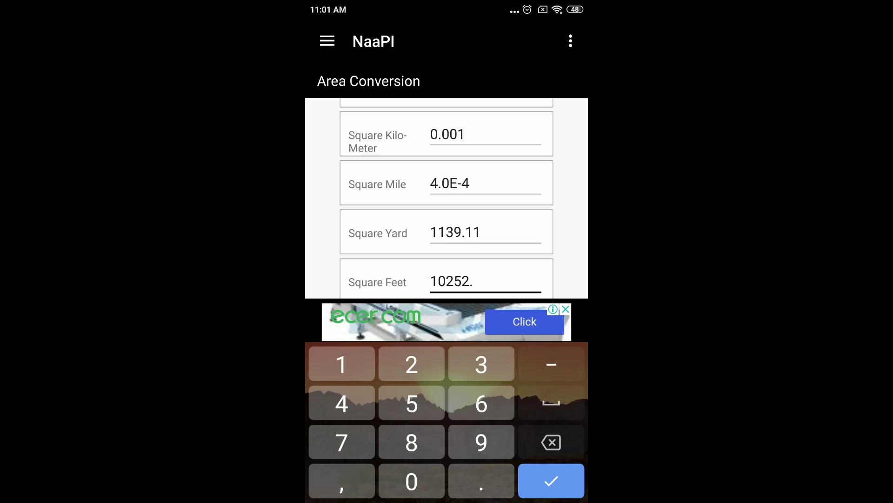
text(32)
key(Return)
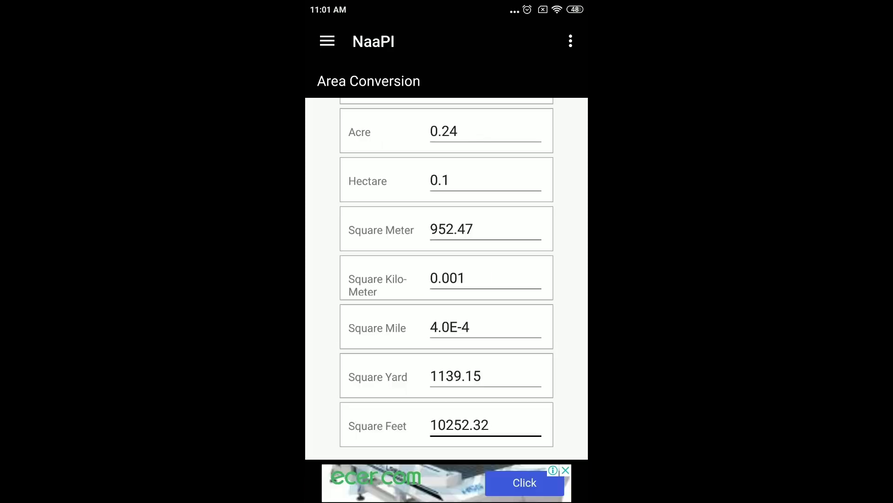
scroll(447, 280, up, 1)
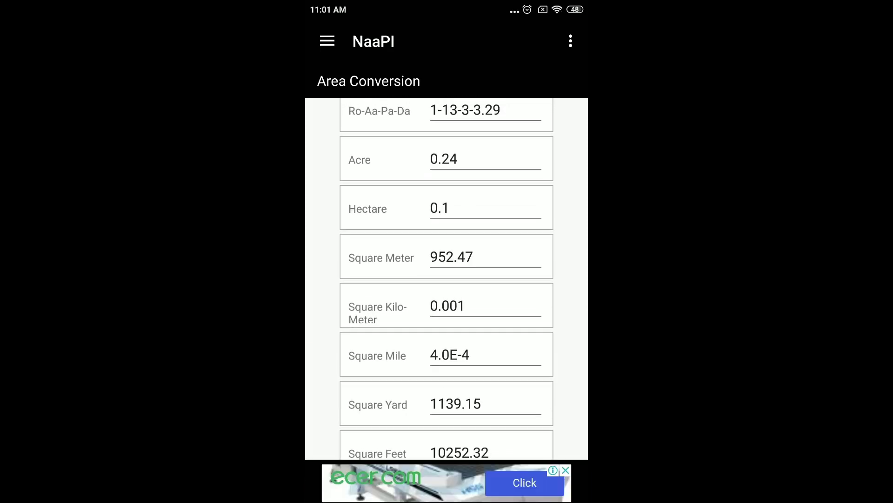
scroll(447, 280, up, 2)
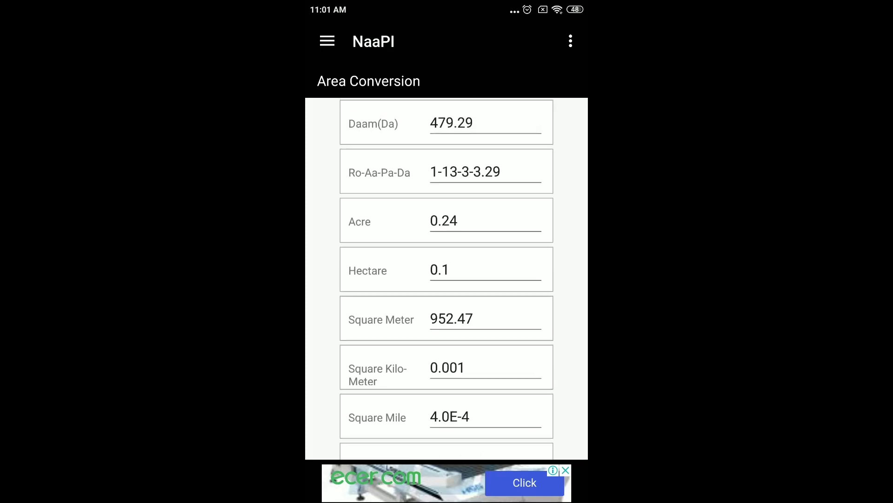
scroll(447, 279, up, 1)
scroll(447, 279, up, 1)
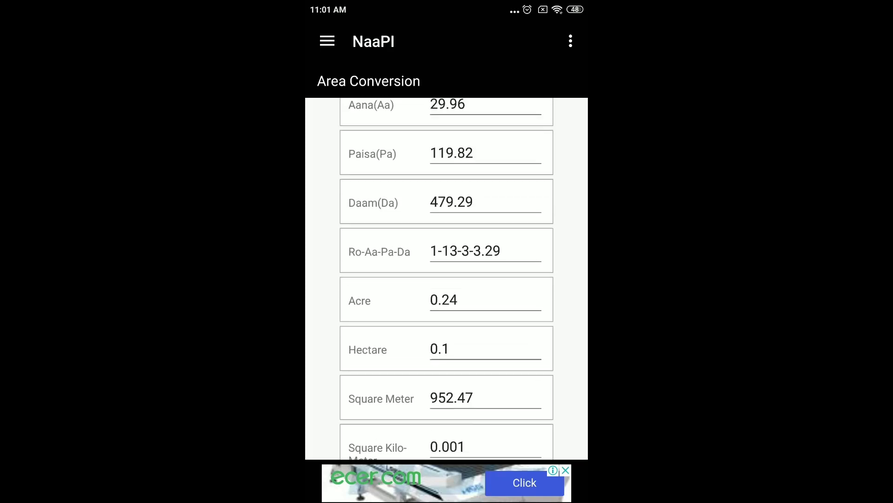
scroll(447, 279, up, 1)
scroll(446, 279, up, 1)
scroll(447, 279, up, 1)
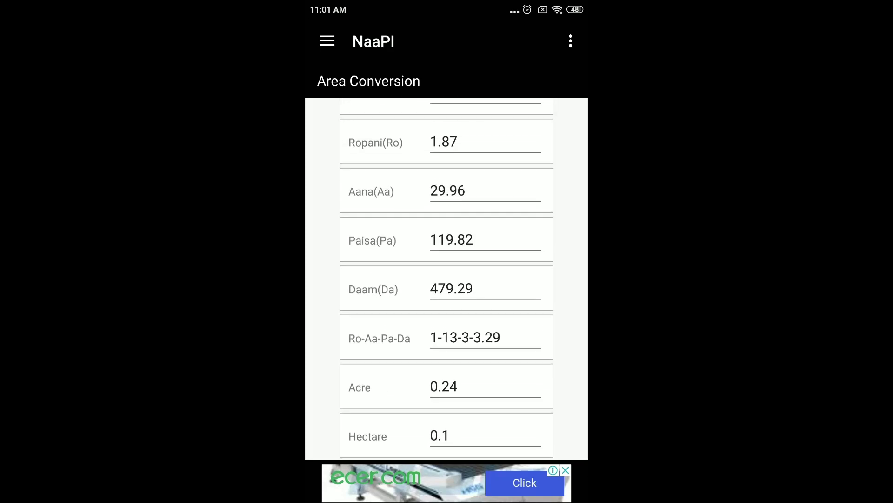
scroll(446, 279, up, 1)
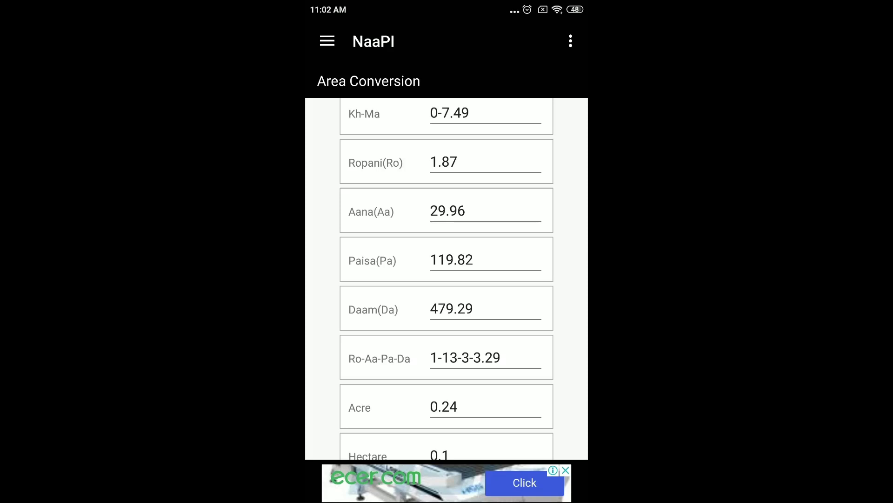
scroll(446, 279, up, 3)
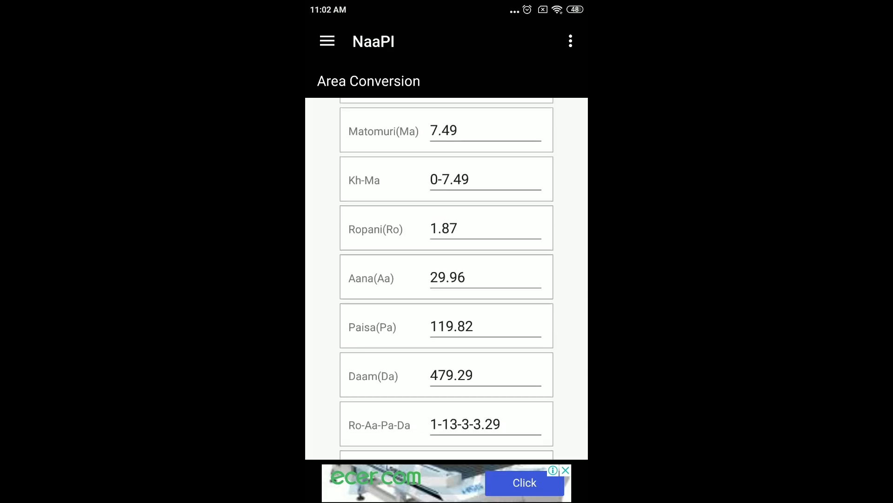
scroll(447, 279, up, 1)
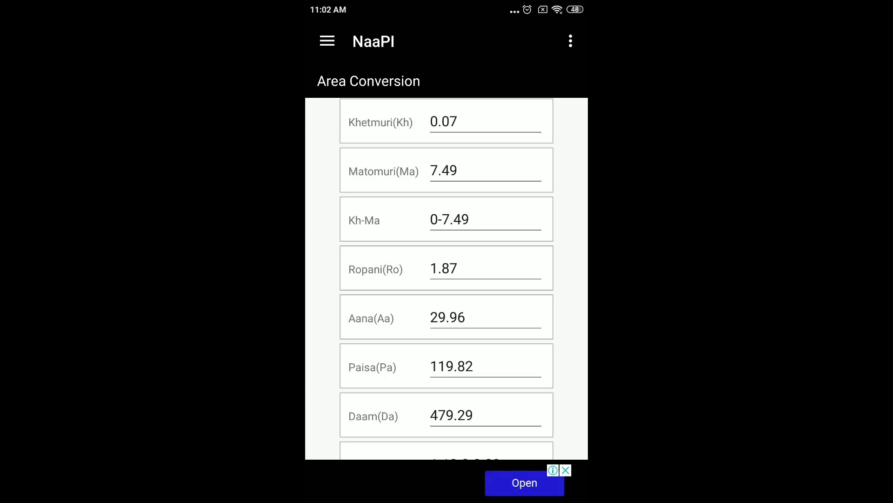
scroll(447, 280, up, 3)
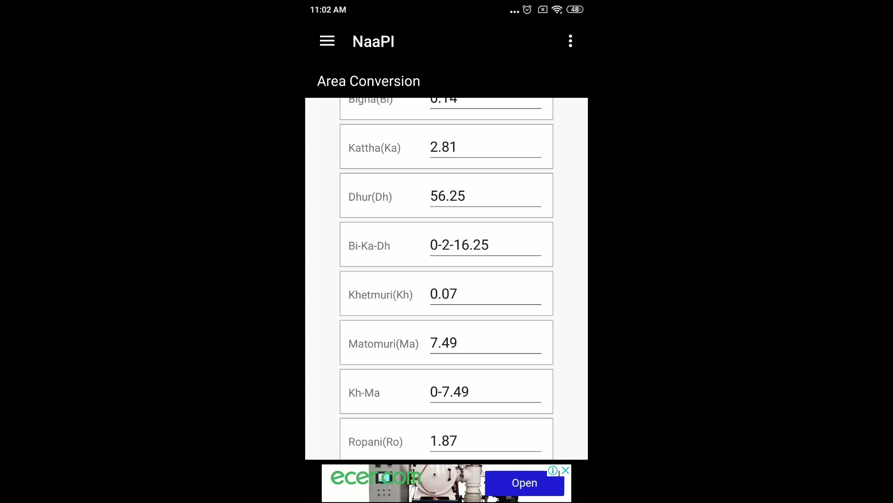
scroll(446, 280, up, 1)
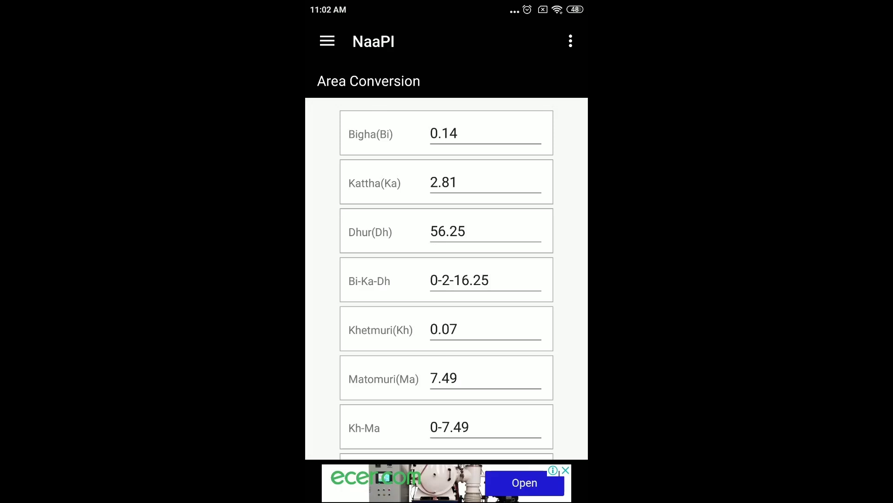
scroll(447, 279, down, 1)
scroll(447, 279, down, 2)
scroll(447, 279, down, 3)
scroll(447, 280, down, 2)
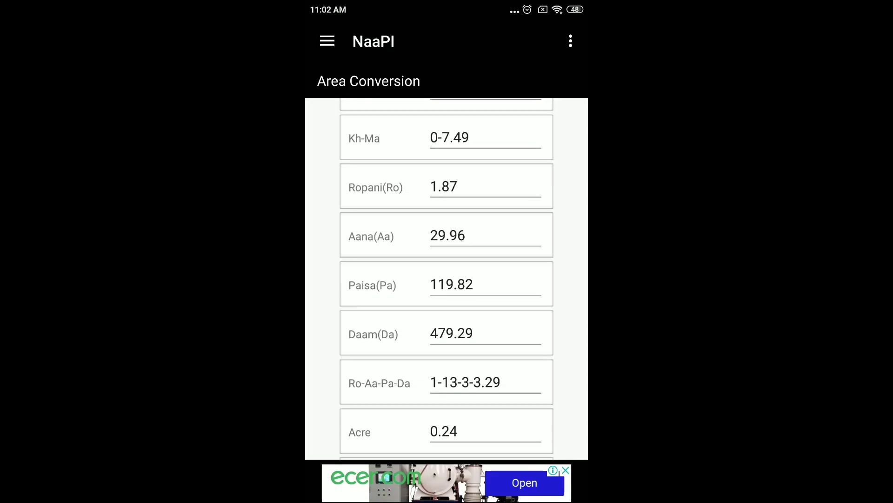
scroll(447, 279, down, 2)
scroll(447, 279, down, 2)
scroll(447, 280, down, 1)
scroll(446, 279, down, 1)
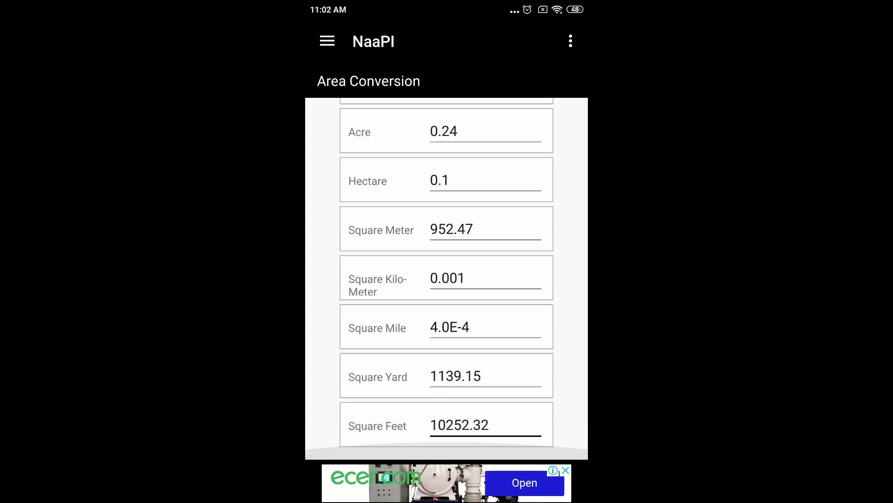
scroll(447, 280, up, 10)
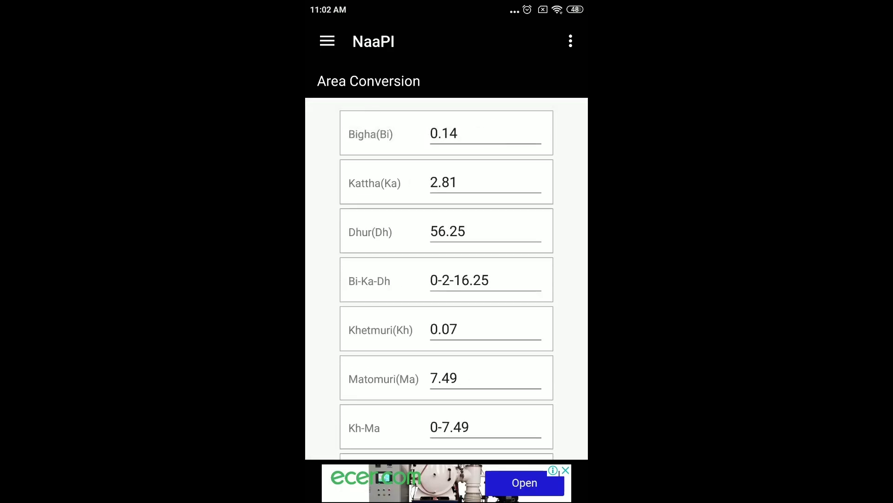
Pull down the notification shade with quick settings over the NaaPI results.
drag(446, 2, 446, 418)
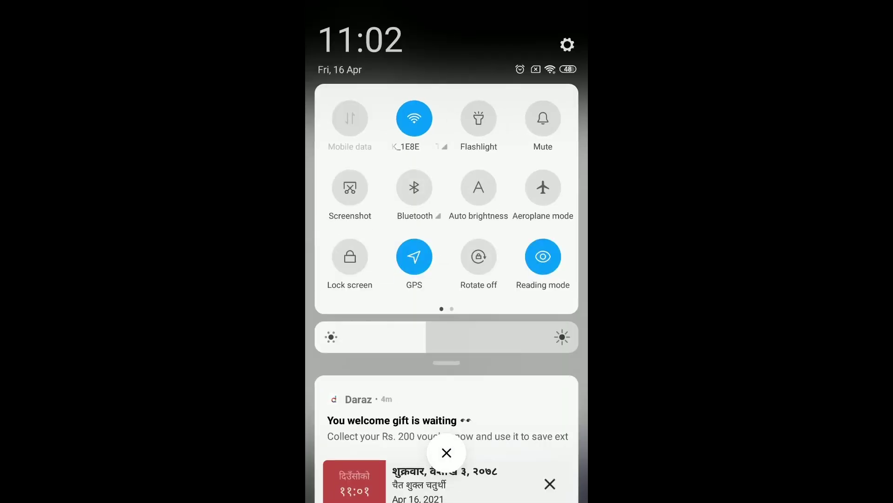